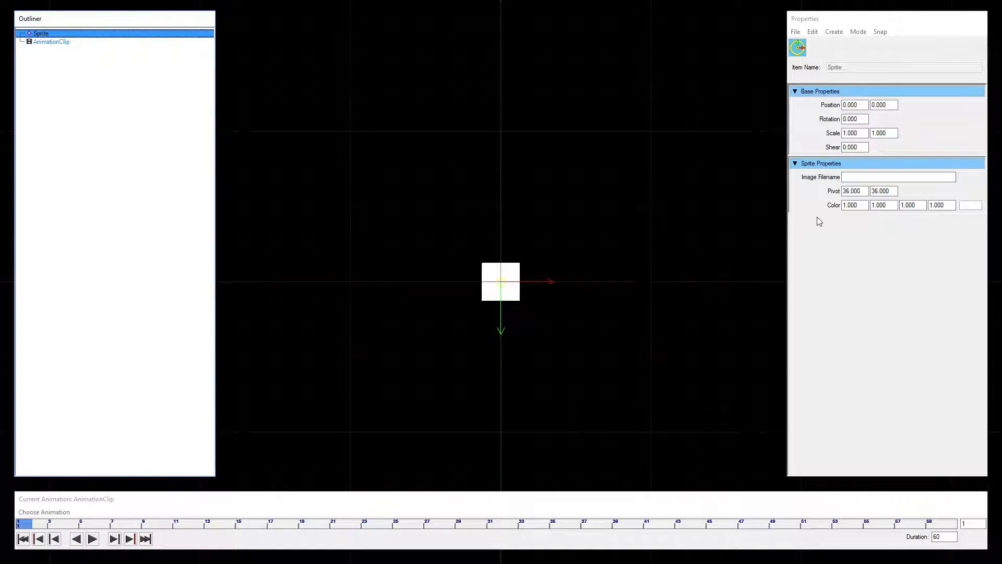
Set the sprite's vertical pivot to 72 so it pivots from its bottom edge.
double_click(879, 191)
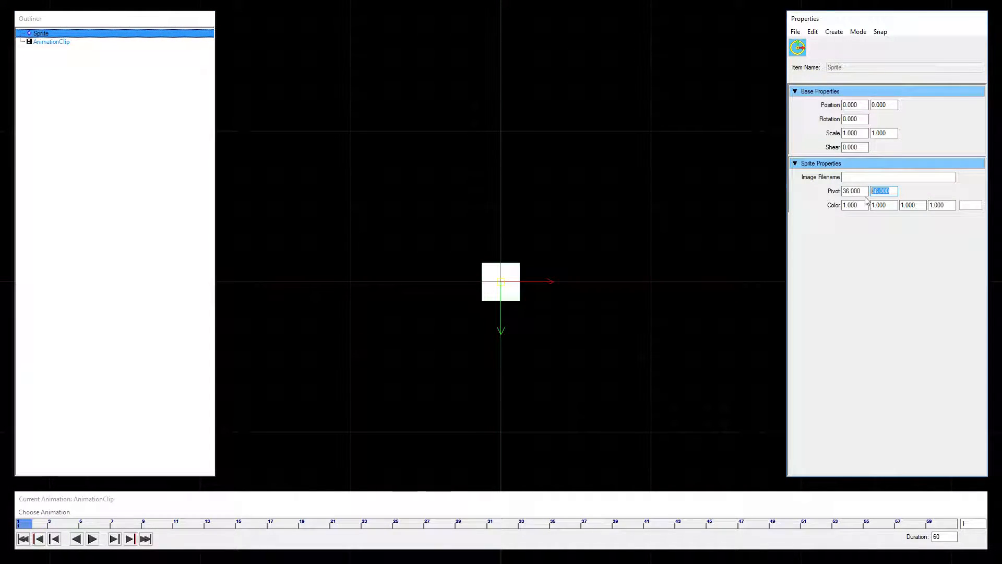
text(72)
key(Return)
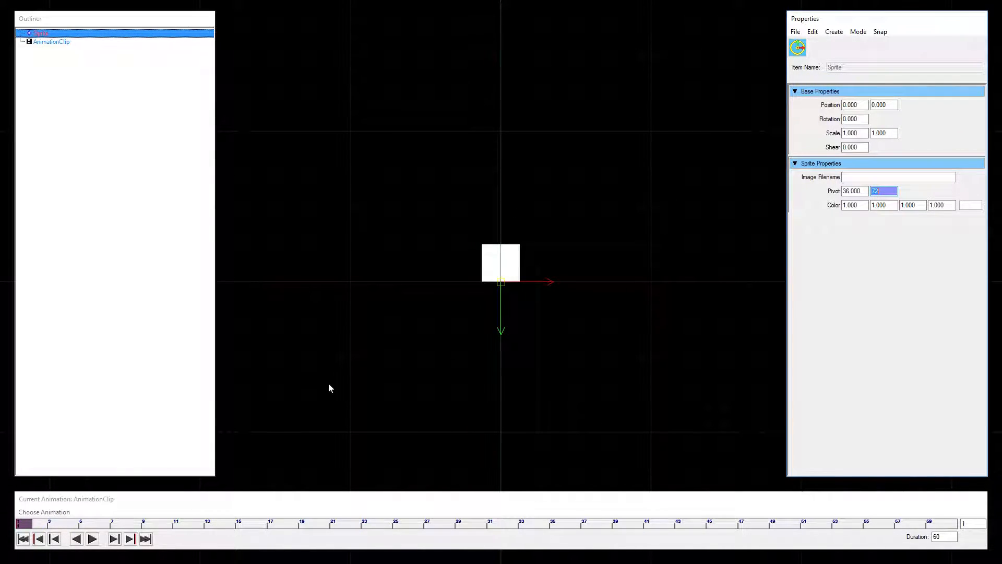
Set the duration of the animation clip to 150 frames.
drag(956, 536, 921, 533)
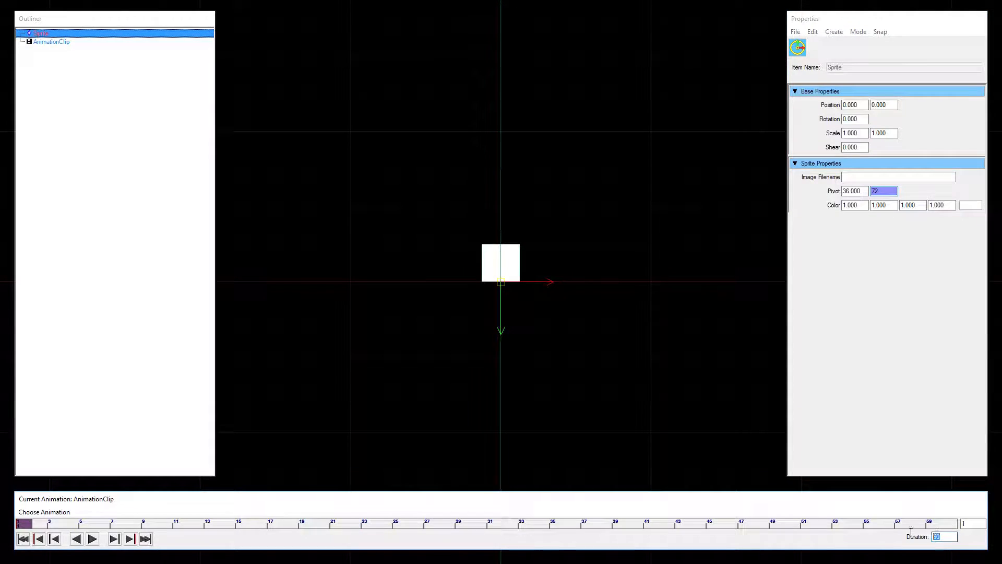
text(150)
key(Return)
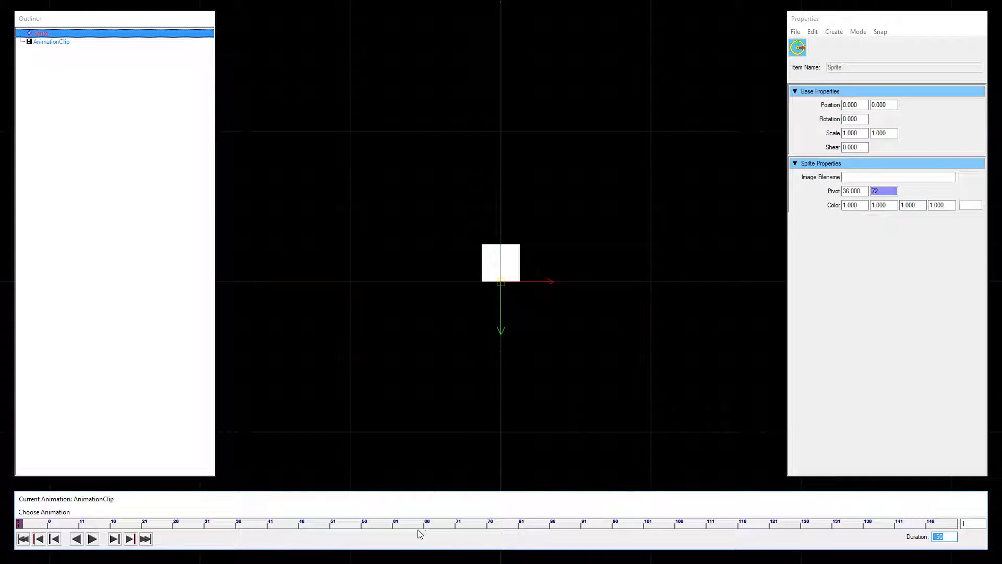
Set keys at frame 60 for the sprite's X and Y position, rotation, and X and Y scale.
click(390, 524)
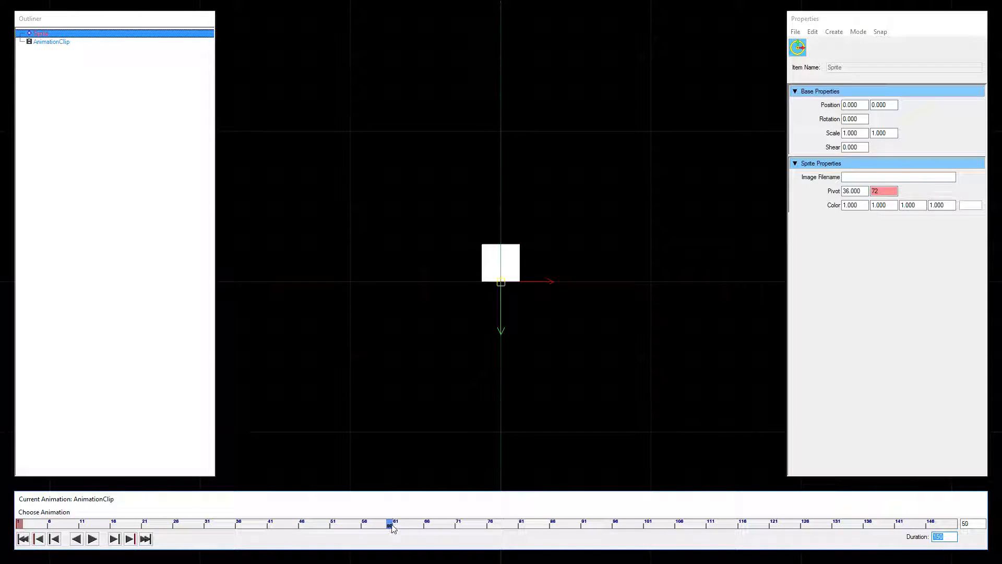
right_click(868, 106)
click(884, 114)
right_click(884, 107)
click(898, 115)
right_click(866, 120)
click(882, 128)
right_click(861, 135)
click(881, 142)
right_click(896, 133)
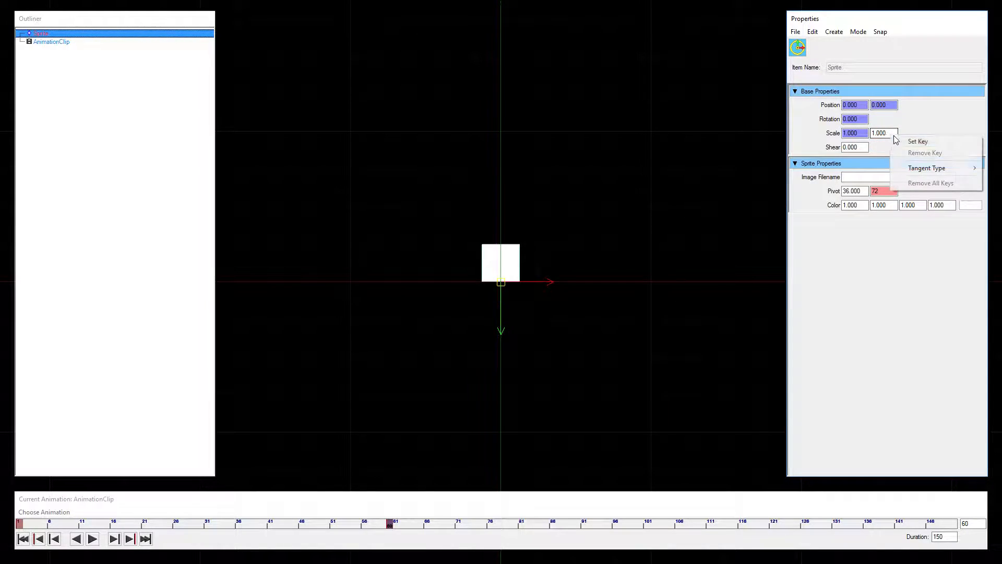
click(916, 140)
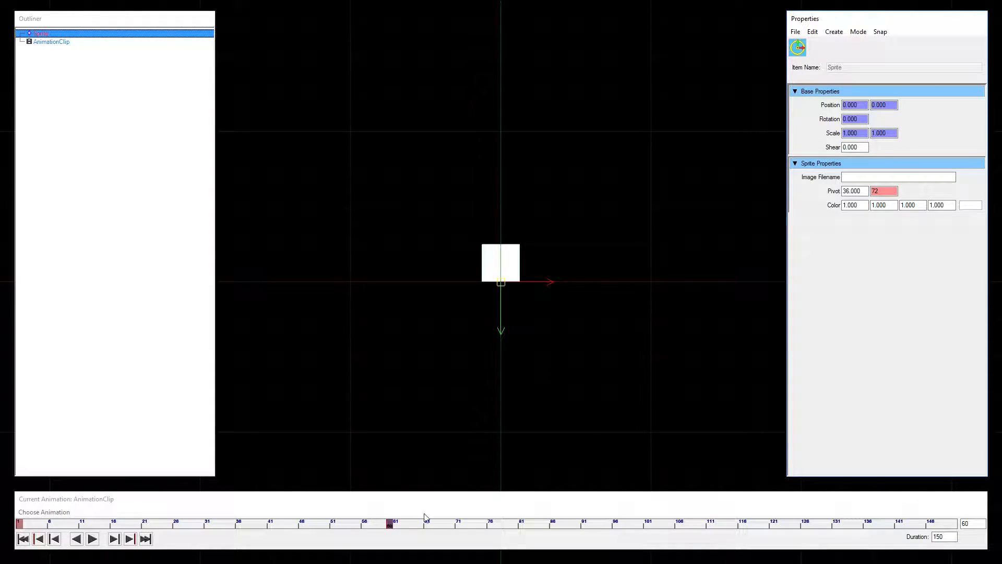
Key the sprite's position at frame 90 to 3, -5.
click(396, 526)
drag(422, 530, 578, 532)
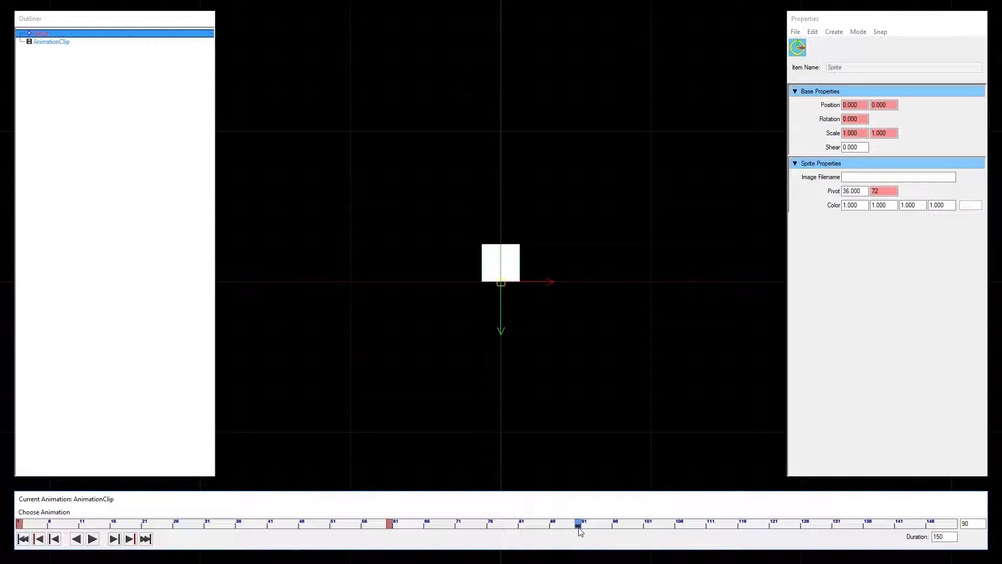
click(852, 105)
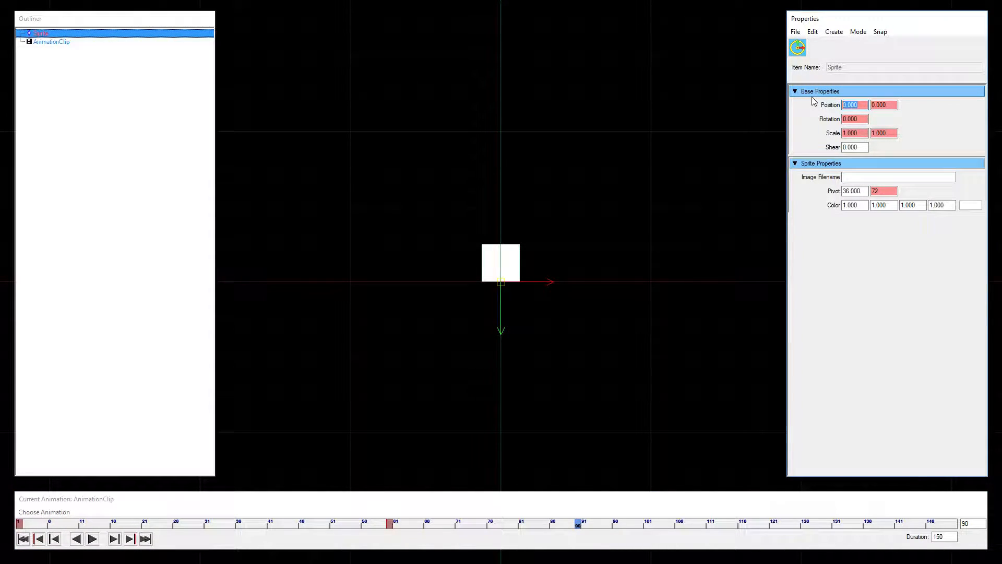
text(3)
key(Tab)
text(5)
key(Tab)
key(shift+Tab)
text(-5)
key(Tab)
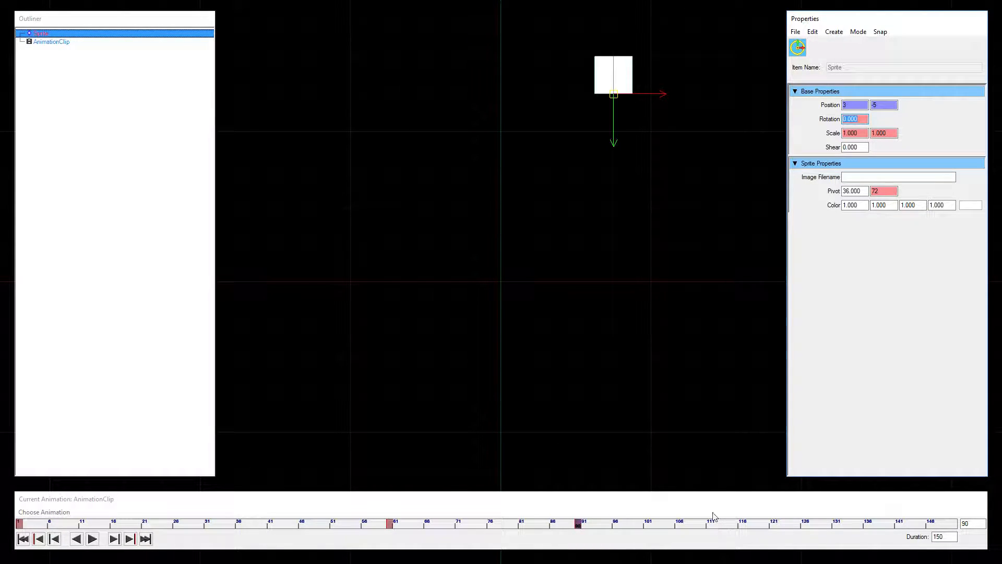
Key the sprite's position at frame 120 to 6, 0.
click(768, 525)
click(843, 104)
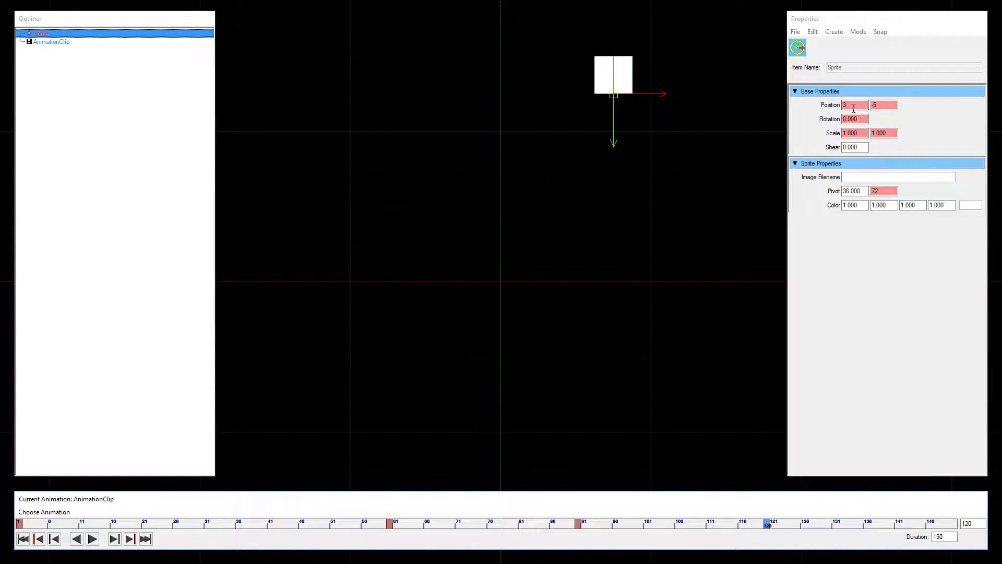
text(6)
key(Tab)
text(0)
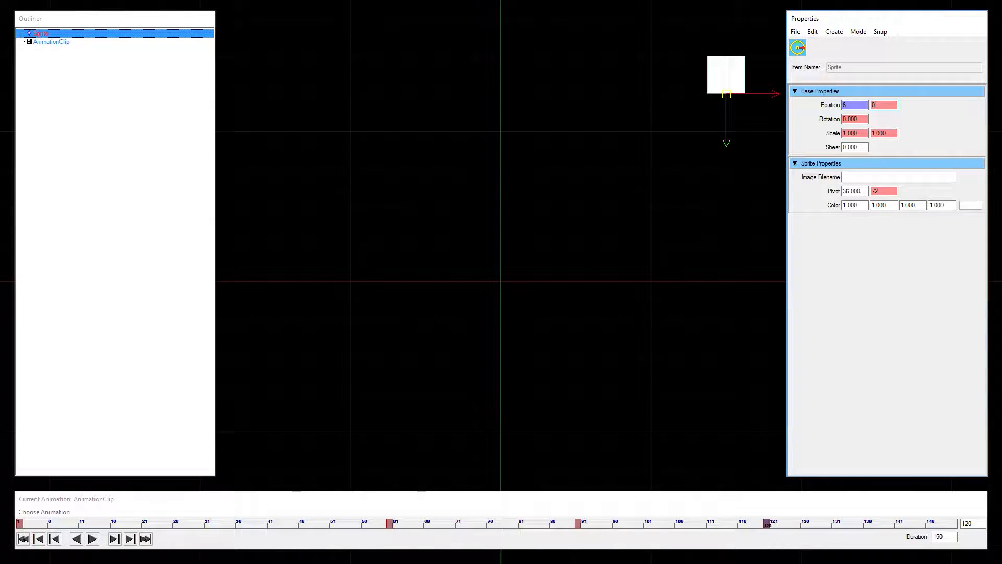
key(Tab)
Play the animation to preview the sprite's jump, and stop playback.
click(389, 524)
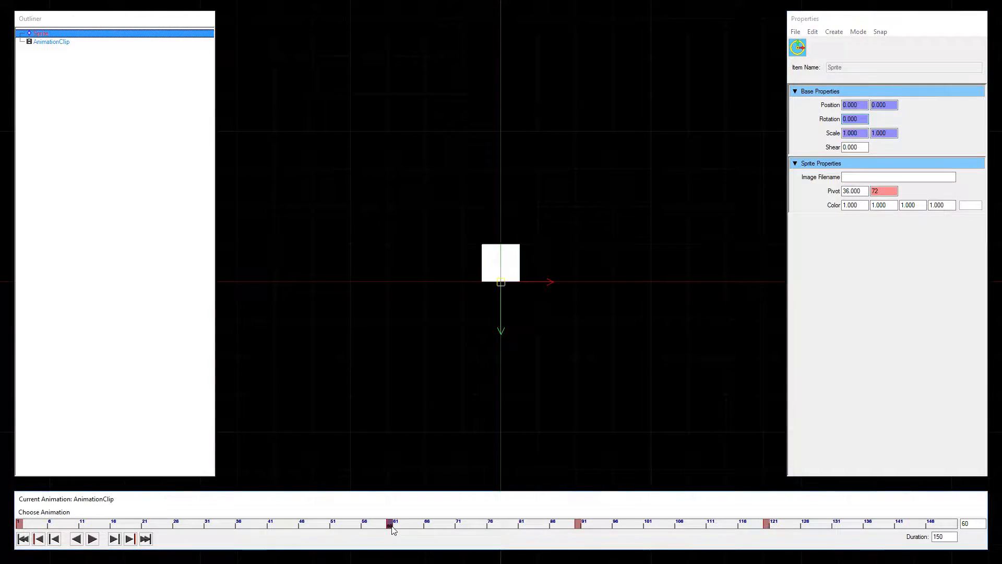
click(93, 539)
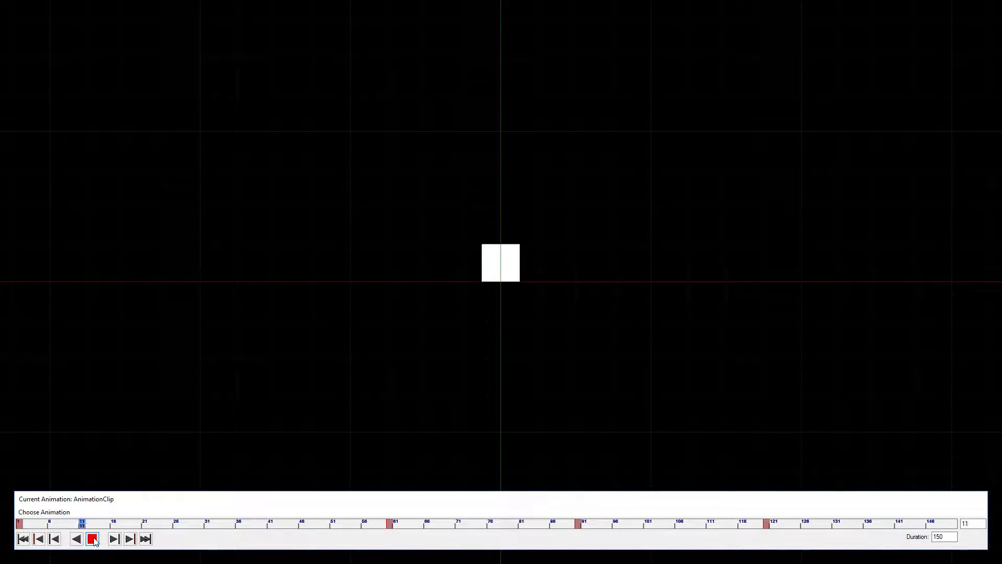
click(93, 539)
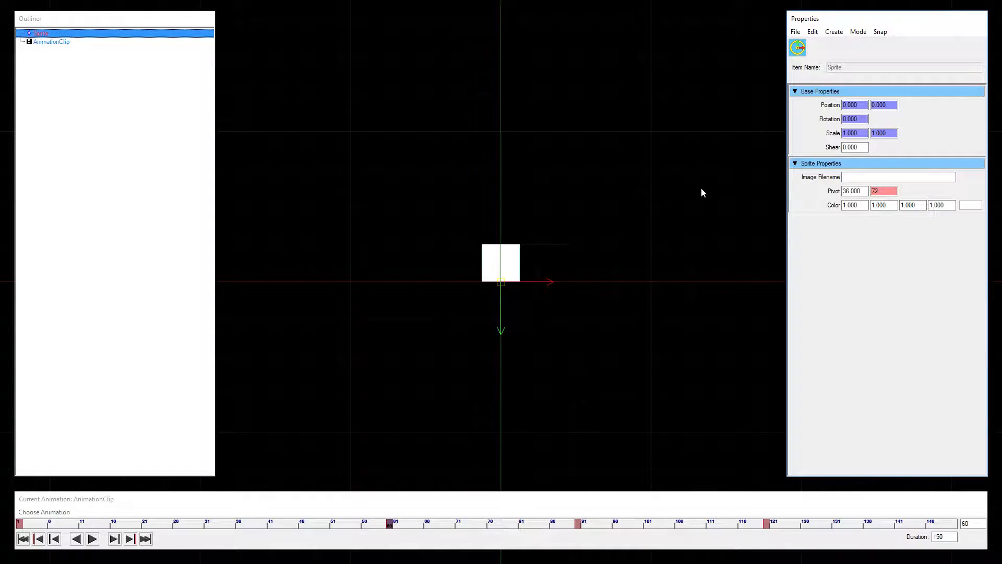
Change the tangent type of the X and Y position keys at frame 60 to Linear.
right_click(862, 108)
mouse_move(896, 142)
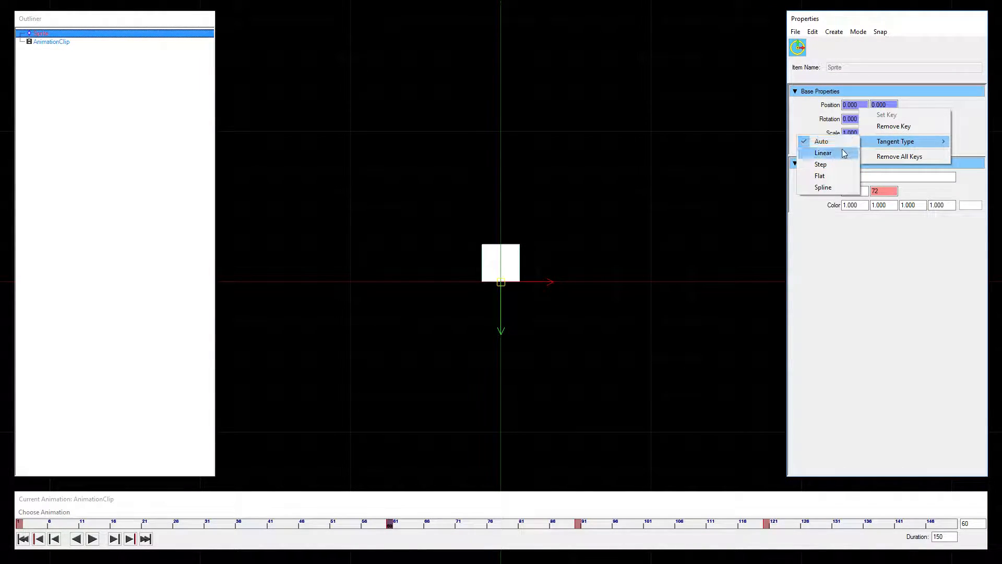
click(843, 153)
right_click(881, 105)
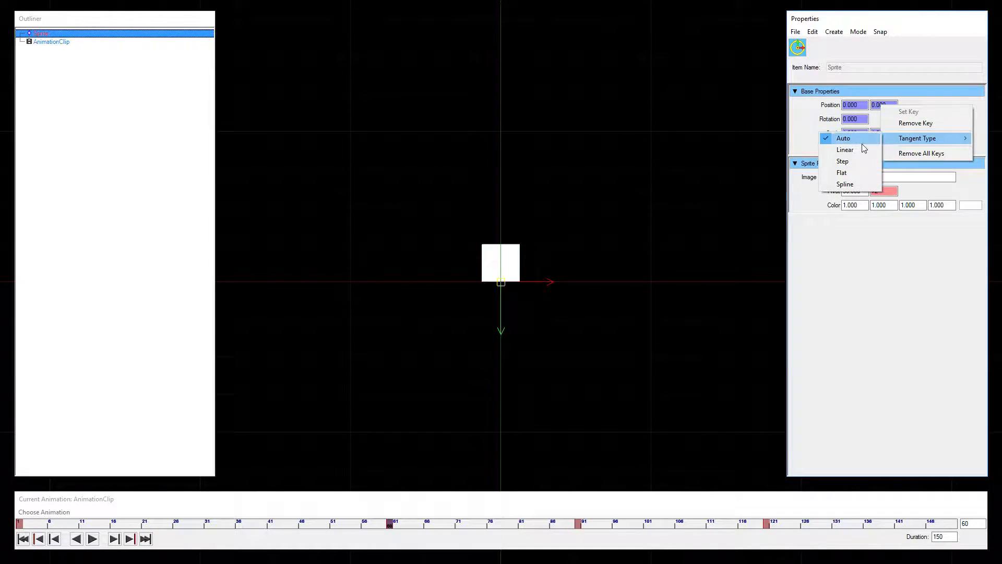
click(843, 149)
Change the tangent type of the X and Y position keys at frame 120 to Linear.
click(764, 526)
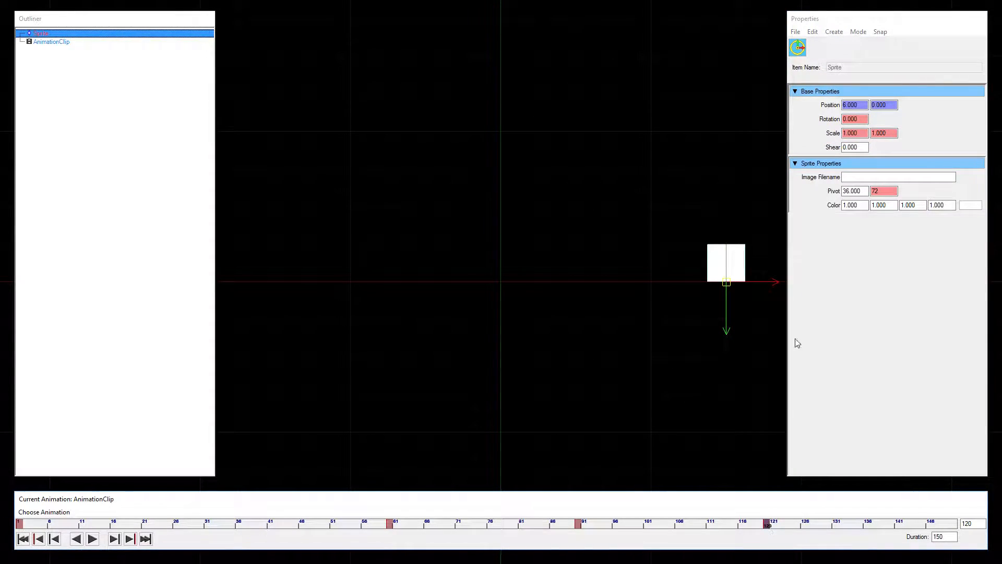
right_click(856, 106)
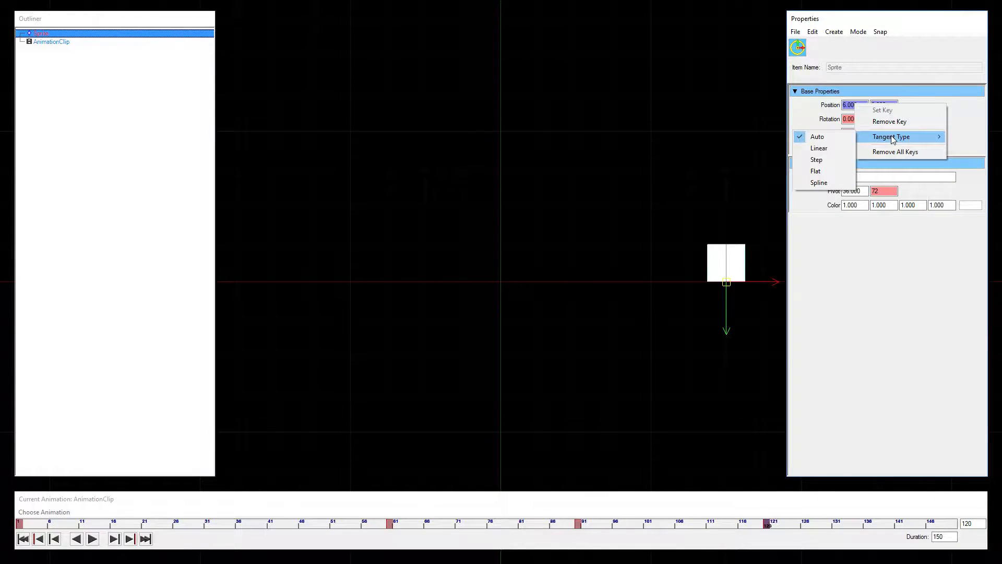
mouse_move(873, 136)
click(835, 148)
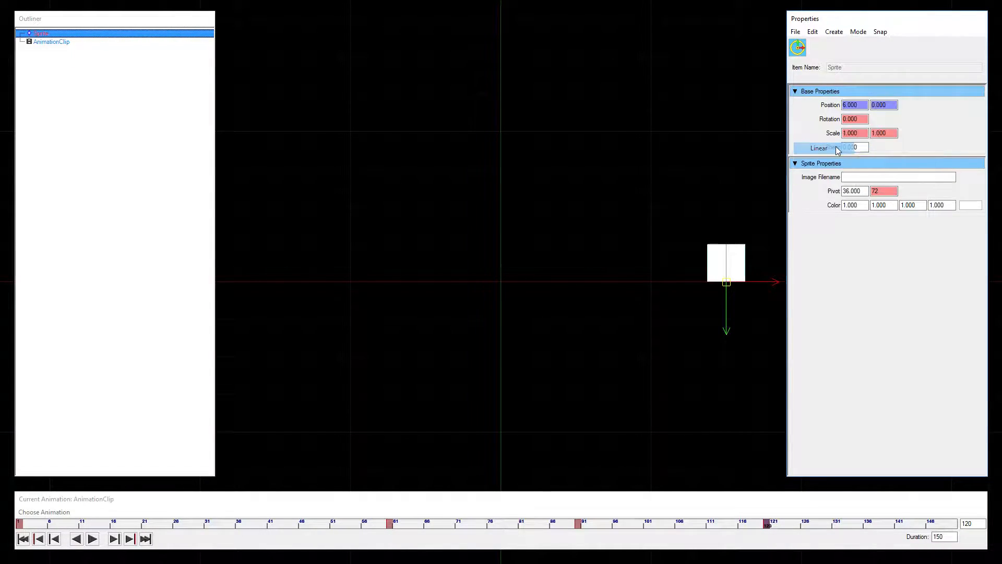
right_click(883, 107)
mouse_move(917, 142)
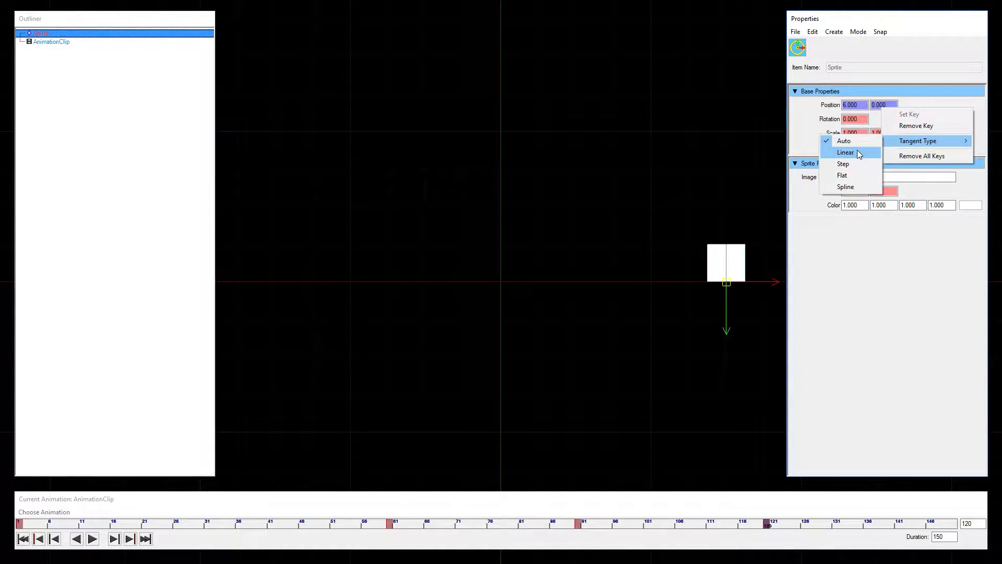
click(843, 163)
right_click(887, 106)
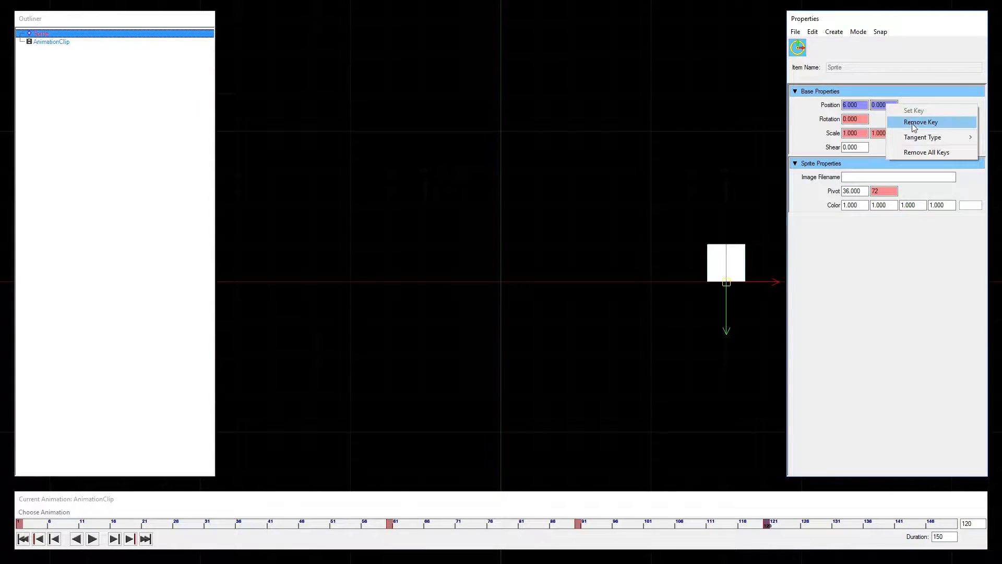
mouse_move(917, 137)
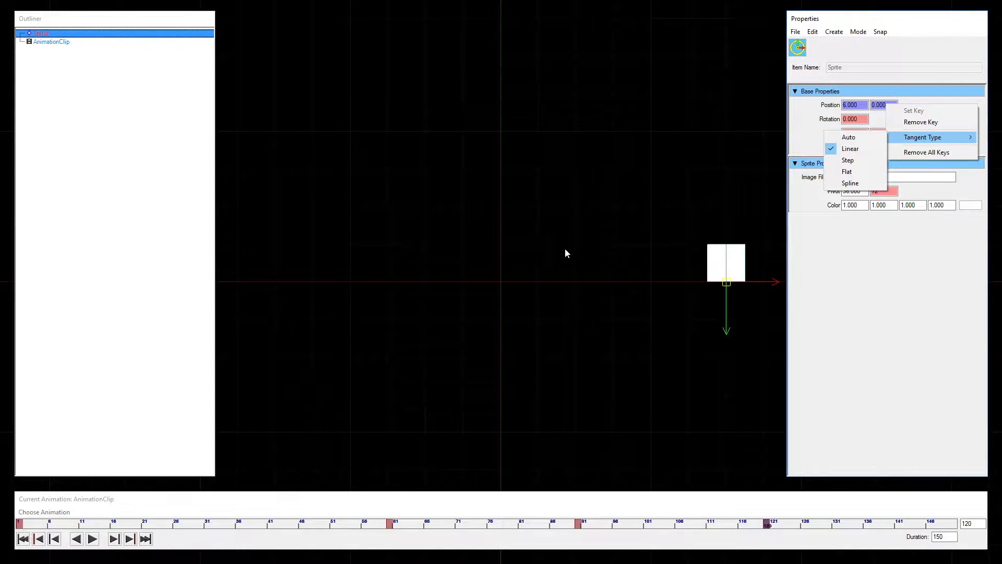
click(857, 284)
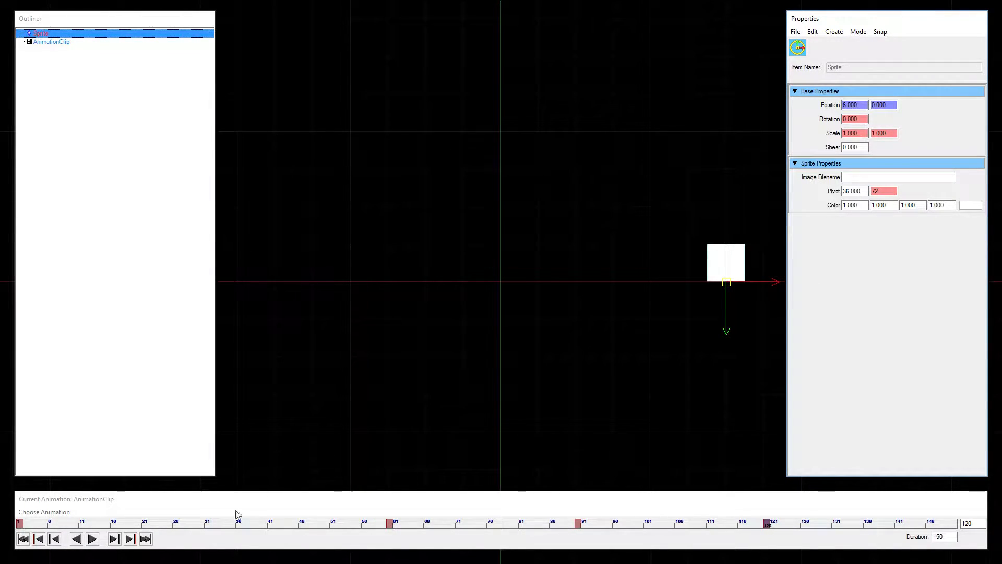
Set keys for the sprite's X and Y scale at frame 40.
click(391, 525)
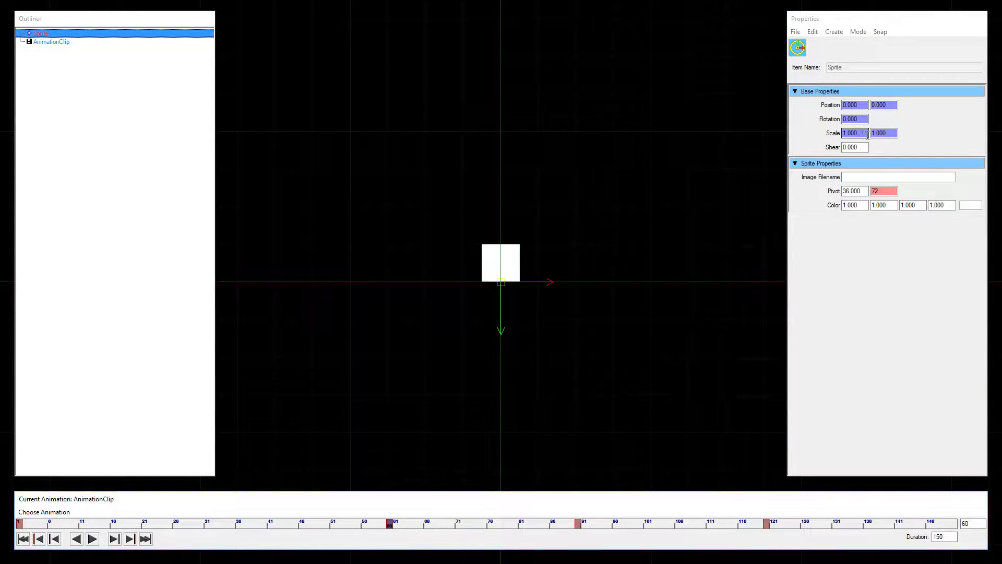
drag(867, 134, 817, 134)
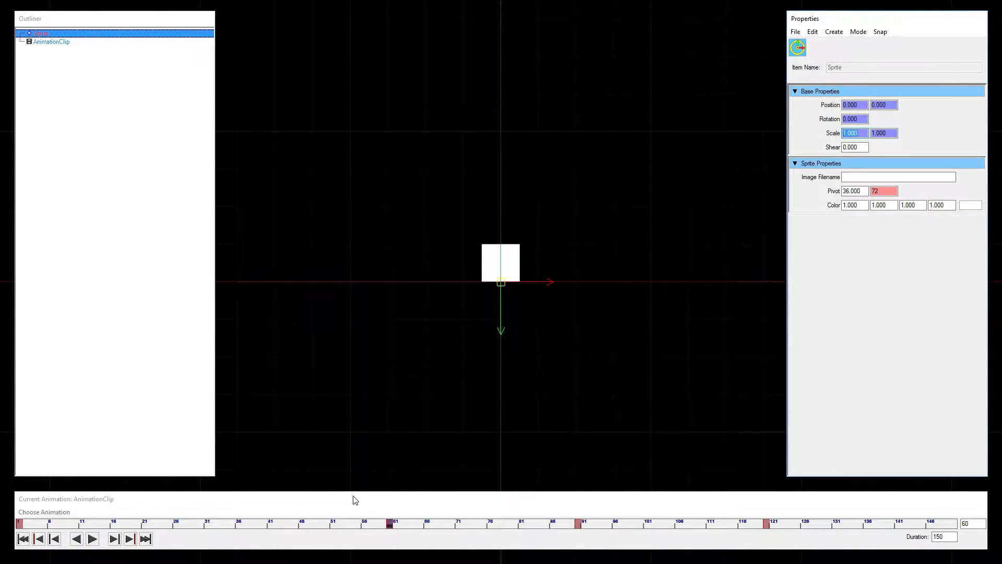
drag(303, 525, 264, 526)
right_click(847, 134)
click(874, 139)
right_click(887, 133)
click(894, 139)
Key a squash pose at frame 59 by setting the sprite's scale to 1.4 by 0.7.
click(384, 526)
double_click(864, 133)
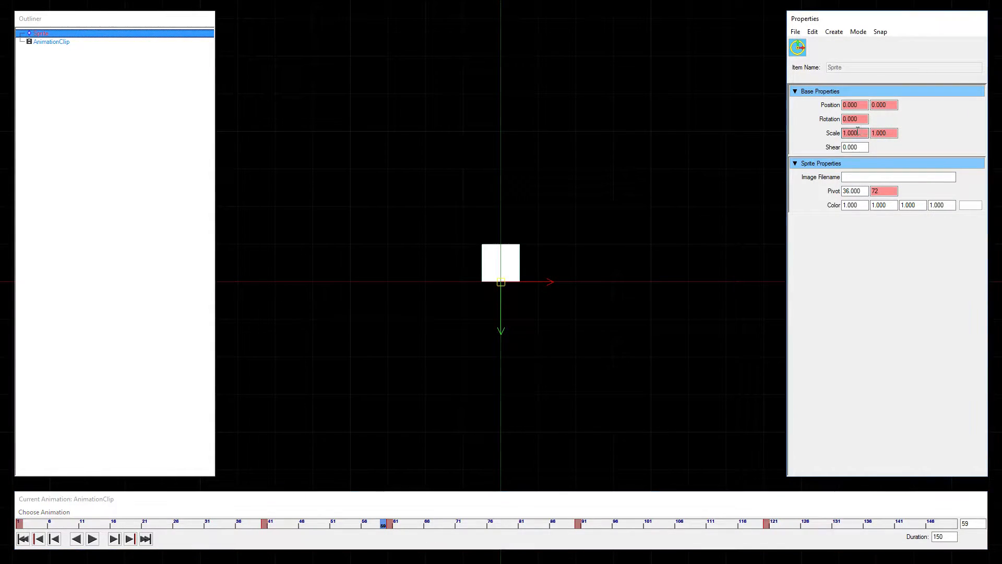
text(1.5)
key(Tab)
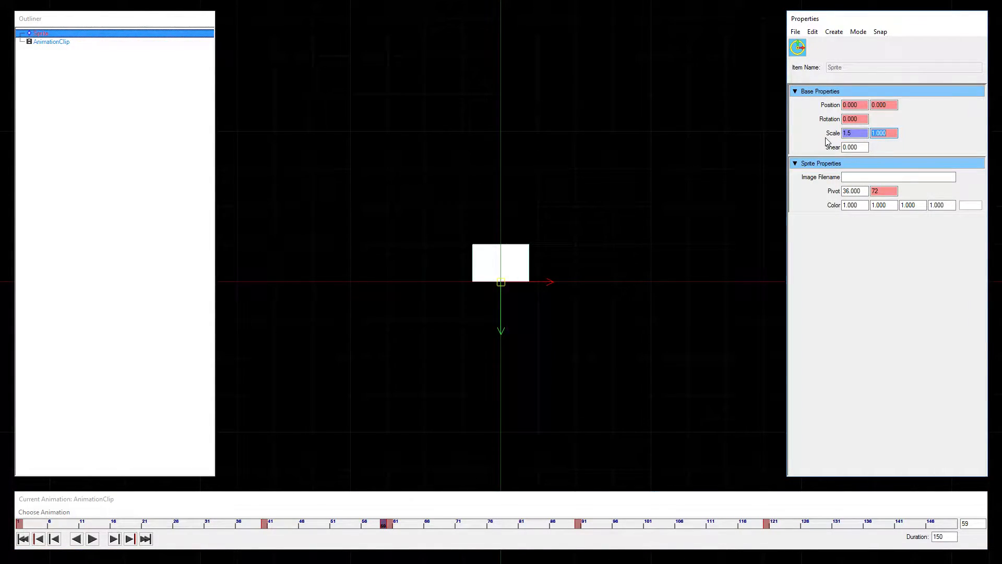
key(shift+Tab)
text(.4)
key(Tab)
text(.7)
key(Tab)
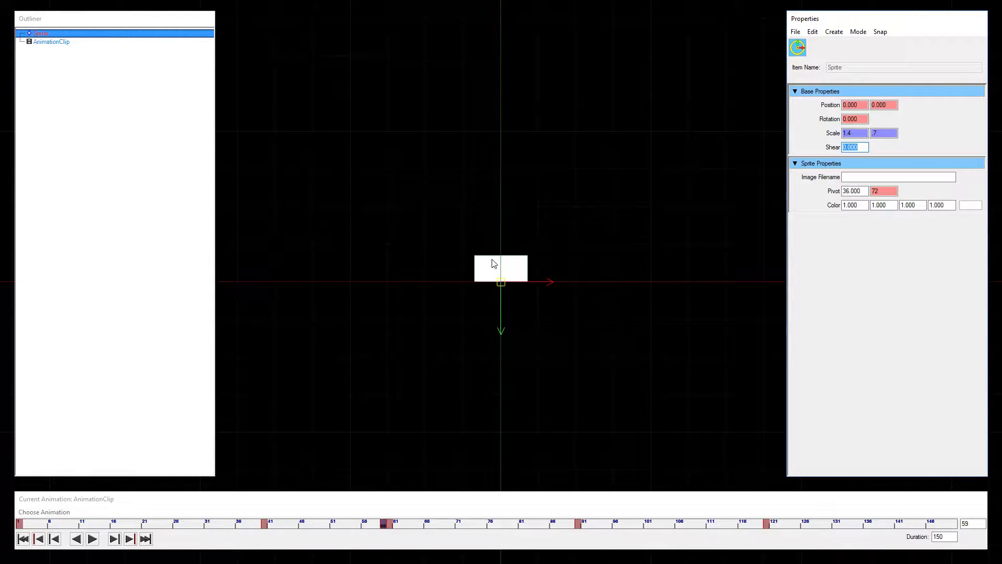
Set a key for the sprite's rotation at frame 59.
mouse_move(399, 527)
mouse_down()
mouse_move(277, 528)
mouse_move(393, 531)
mouse_up()
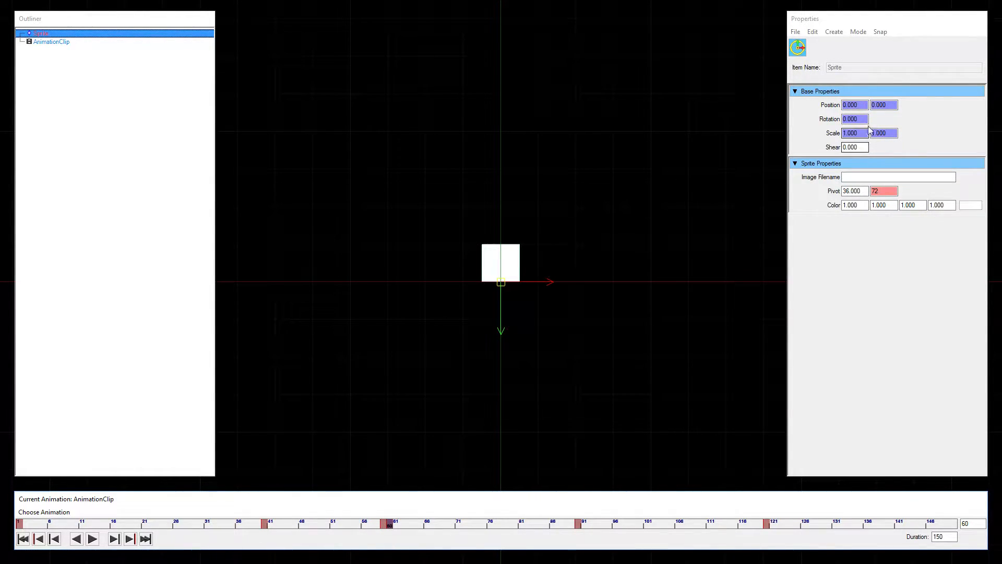
click(855, 119)
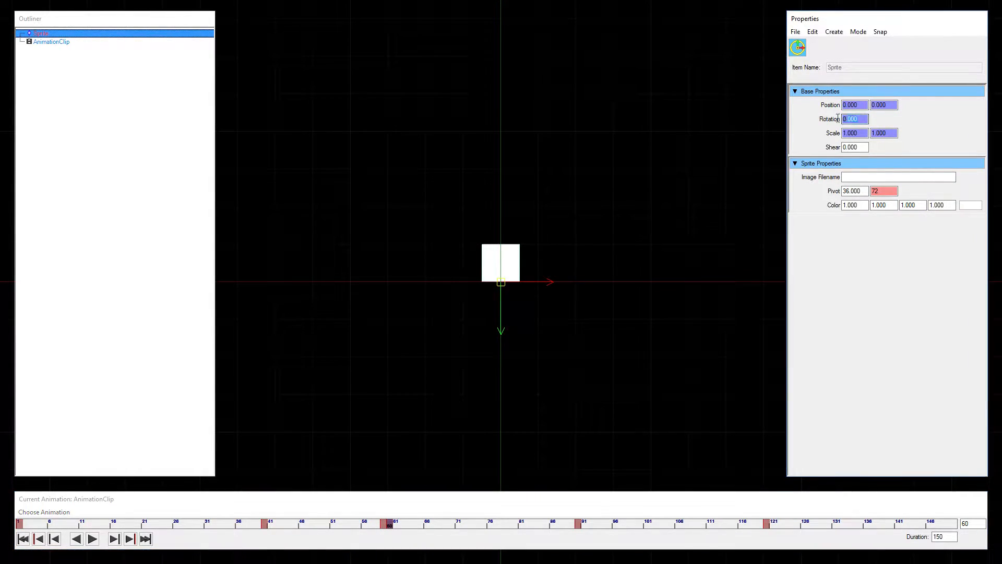
click(380, 537)
right_click(846, 120)
click(857, 127)
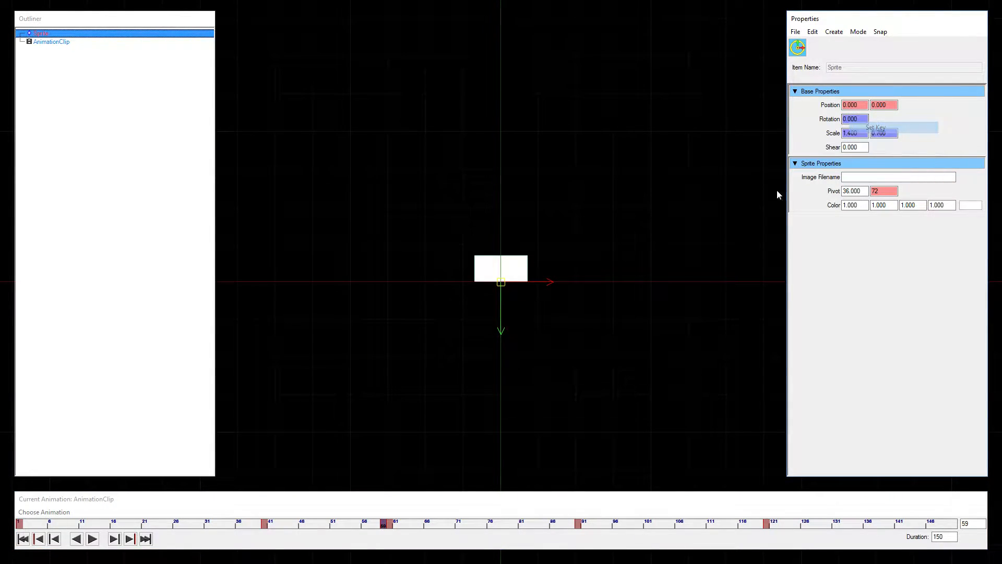
Try a rotation of 10 for the sprite at frame 60, and set it back to 0.
click(393, 524)
click(797, 126)
text(10)
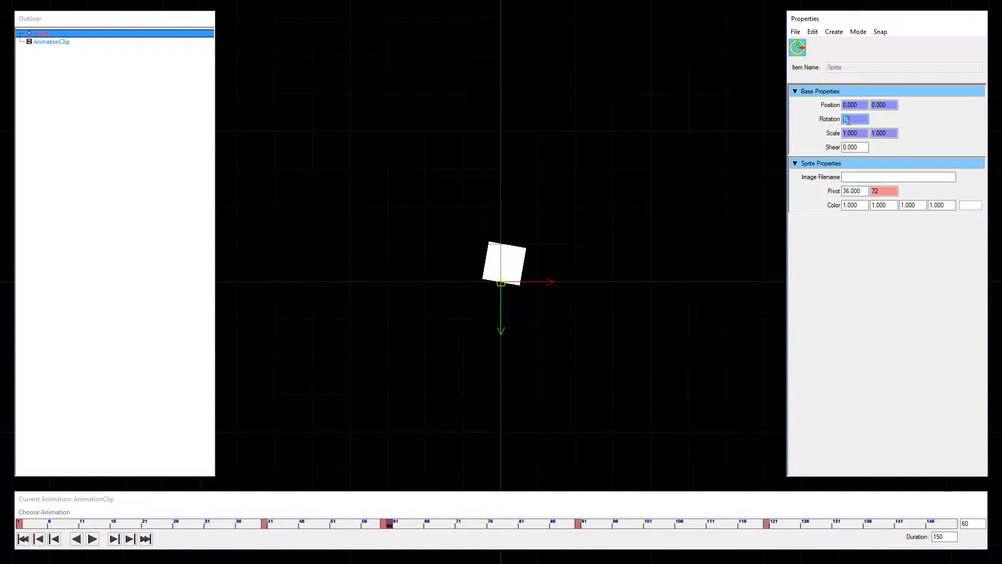
text(0)
key(Return)
Key the sprite's rotation to 10 at frame 64.
click(415, 525)
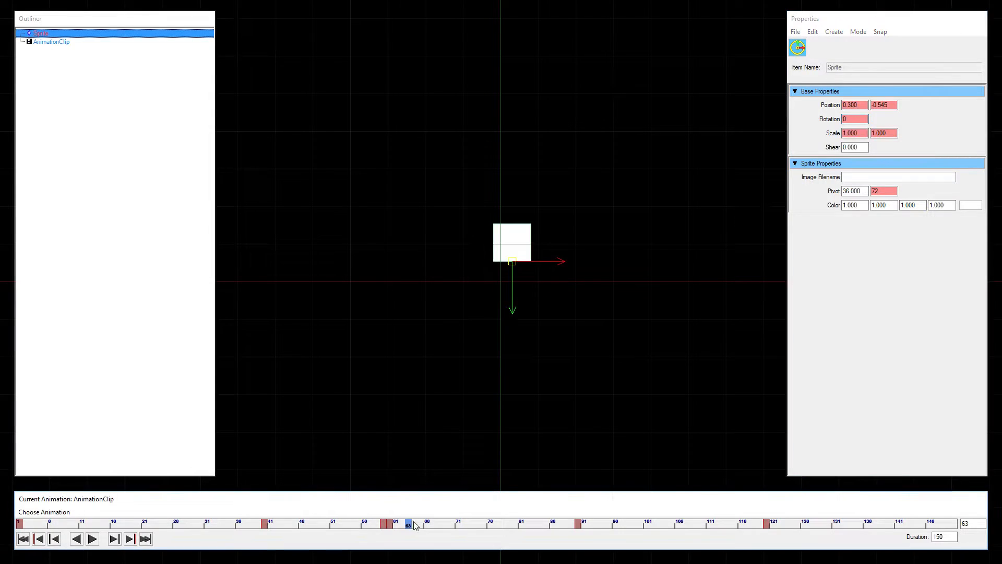
click(853, 120)
double_click(852, 120)
text(10)
key(Return)
Key the sprite's rotation to 0 at frame 90.
click(578, 524)
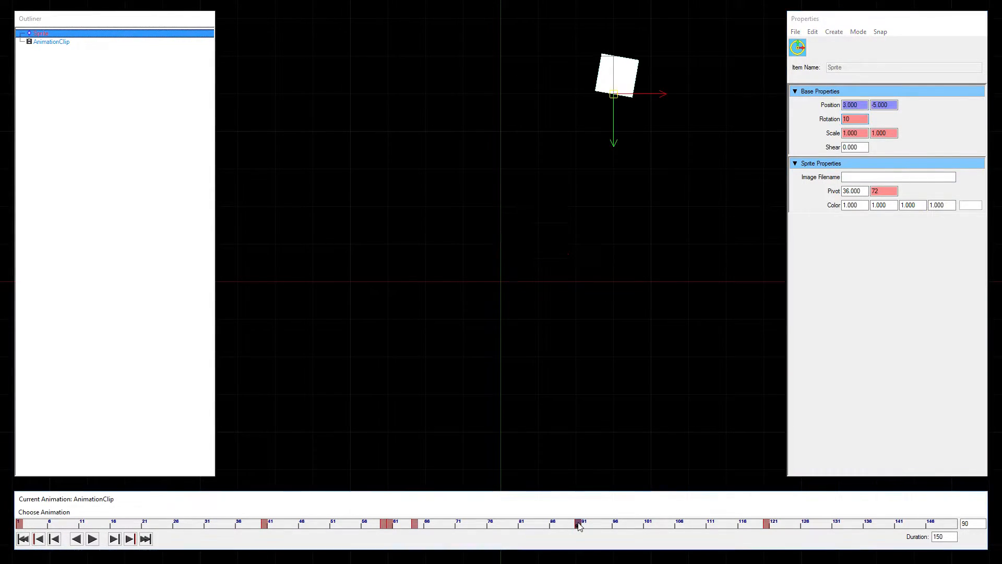
click(856, 120)
key(BackSpace)
key(BackSpace)
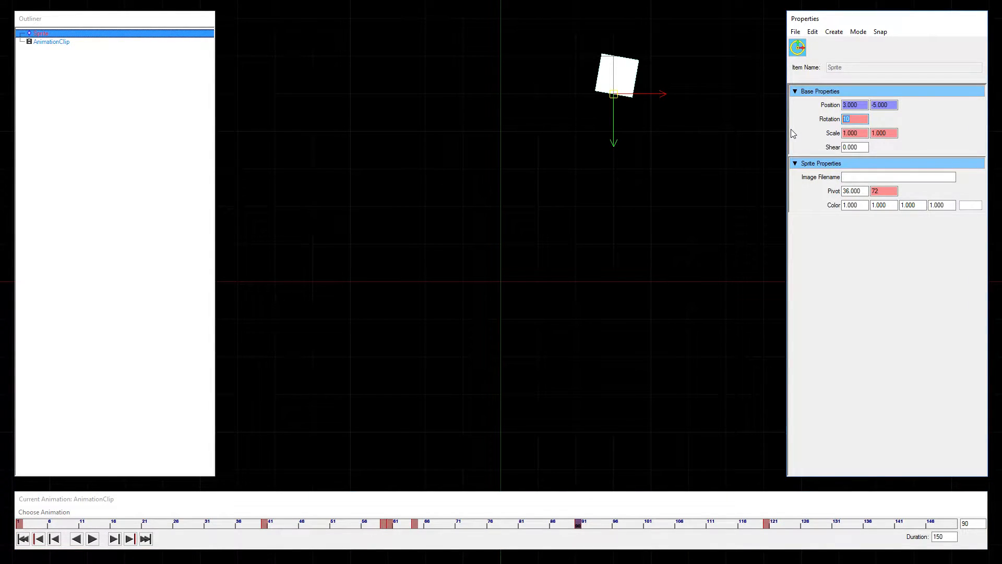
text(0)
key(Return)
Key the sprite's rotation to -10 at frame 120.
click(767, 525)
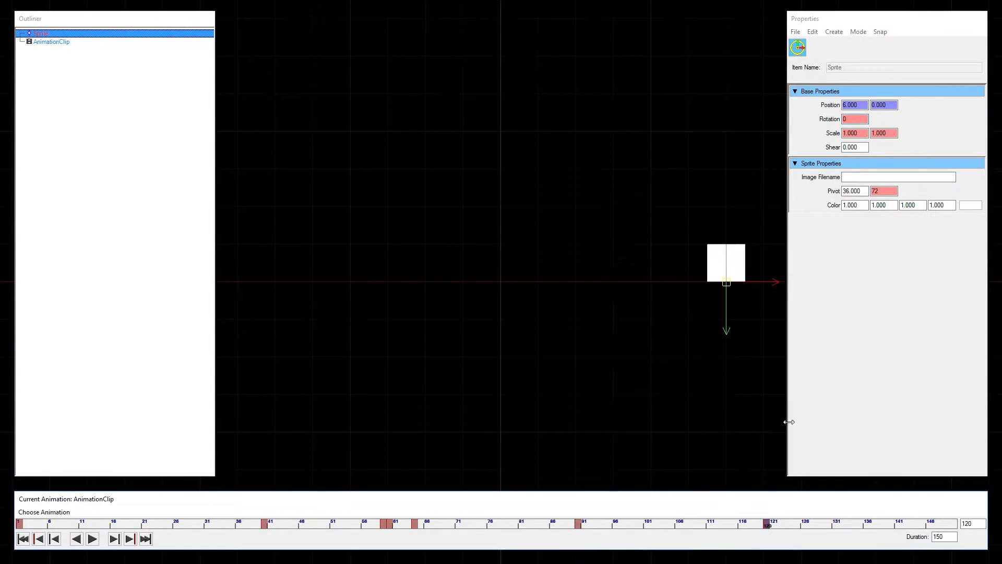
click(846, 120)
key(Return)
text(-10)
key(Return)
Key the sprite's rotation to 0 at frame 121 and compare the pose with frame 120.
click(774, 524)
click(835, 115)
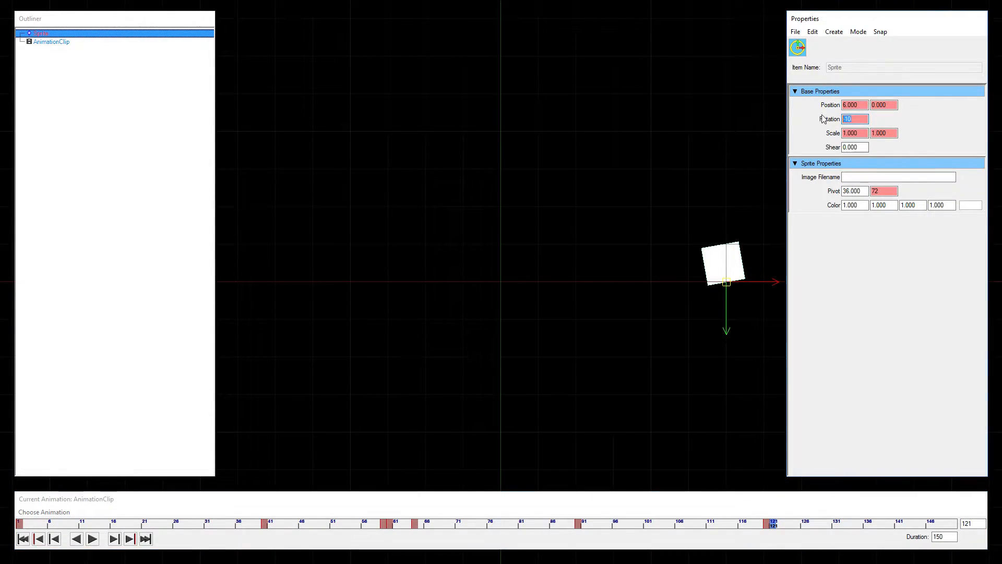
text(0)
key(Return)
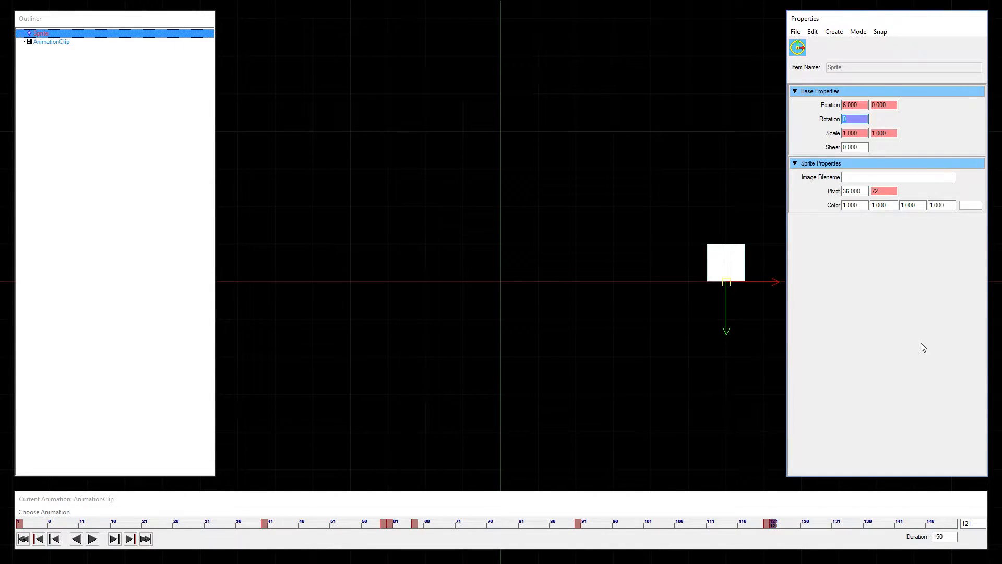
click(768, 523)
click(775, 525)
click(768, 525)
click(775, 524)
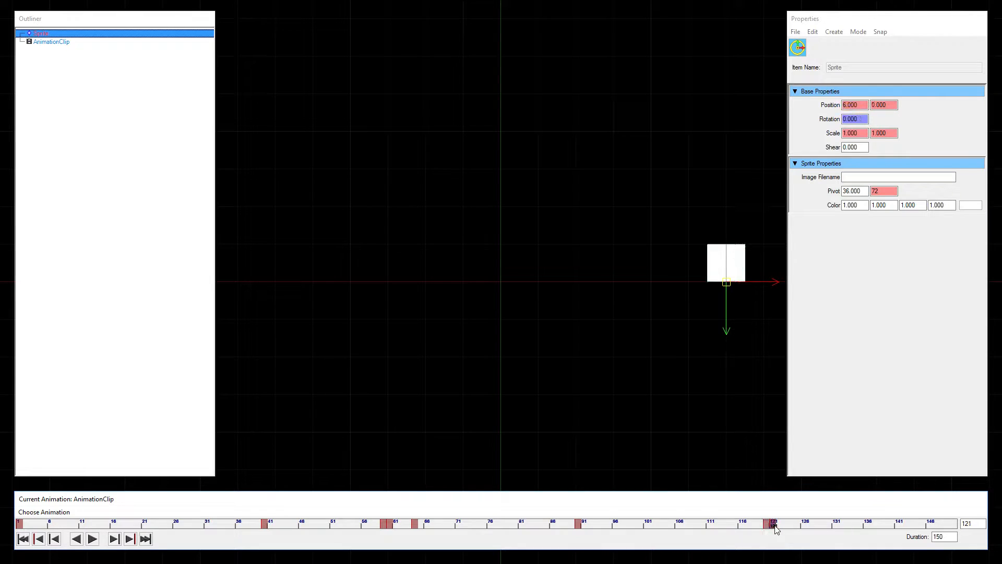
Key a stretch pose at frame 60 by setting the sprite's scale to 0.8 by 1.2.
click(384, 525)
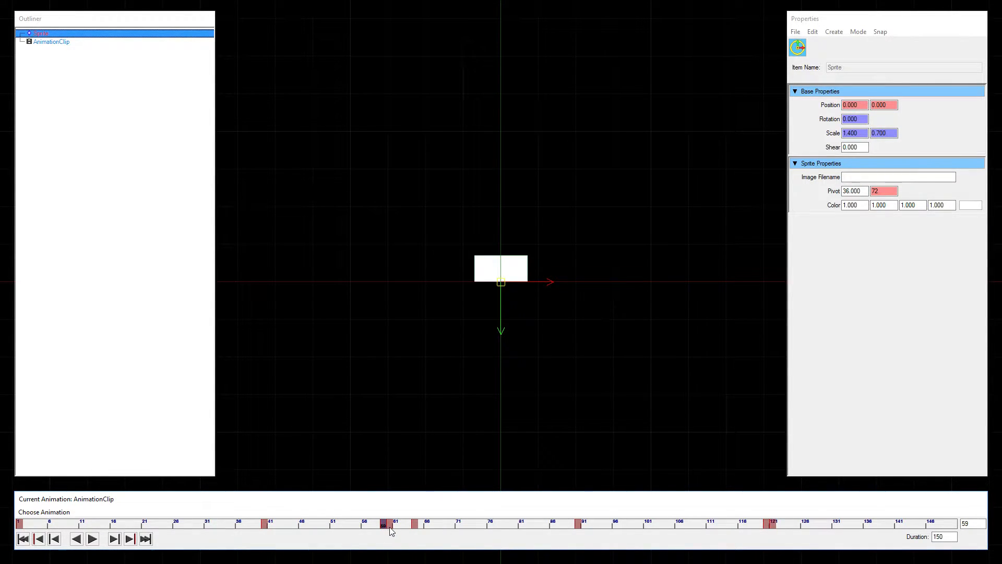
click(390, 525)
click(854, 133)
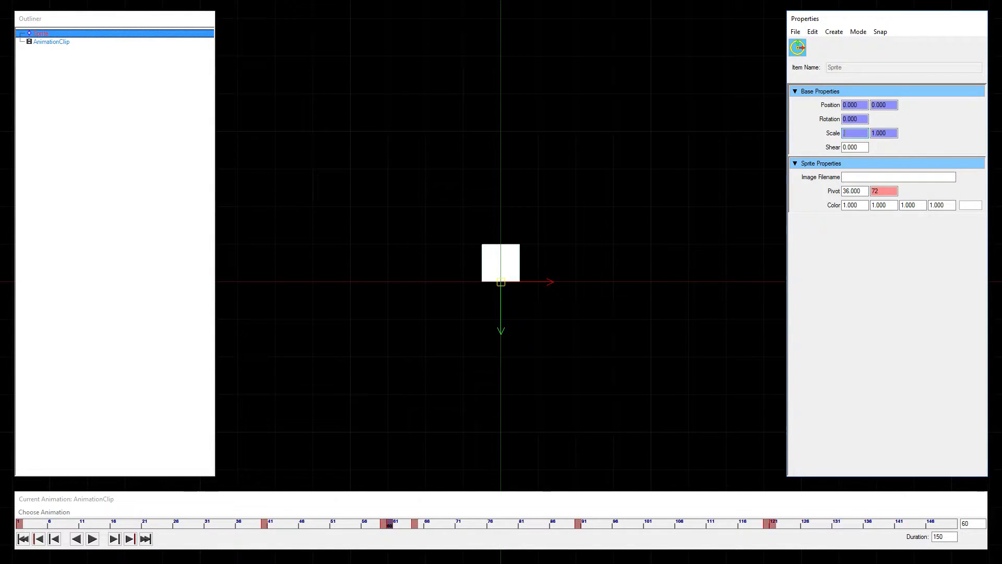
text(.8)
key(Tab)
text(1.2)
key(Tab)
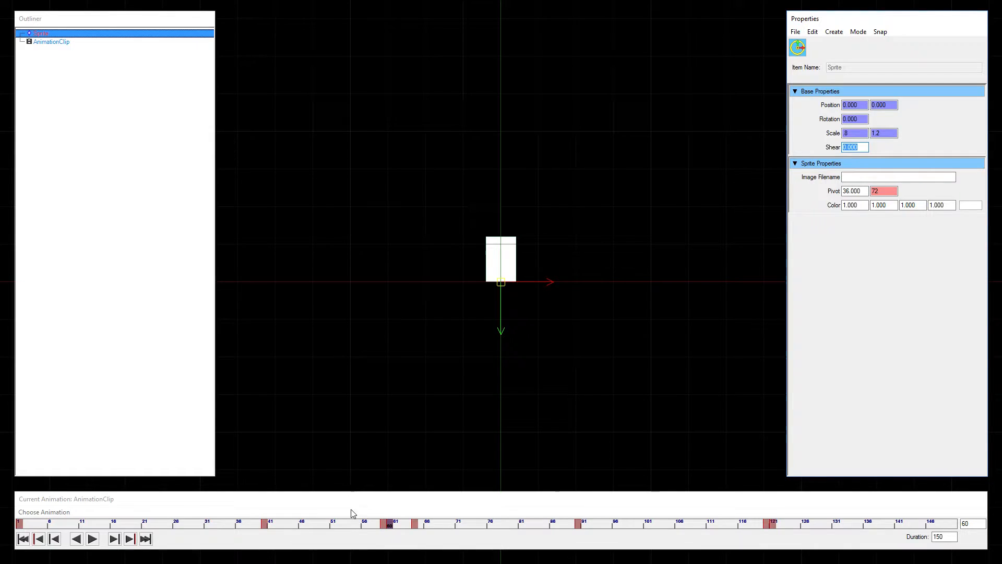
Key the sprite's scale to 1.1 by 0.9 at frame 66.
click(390, 528)
drag(393, 531, 427, 530)
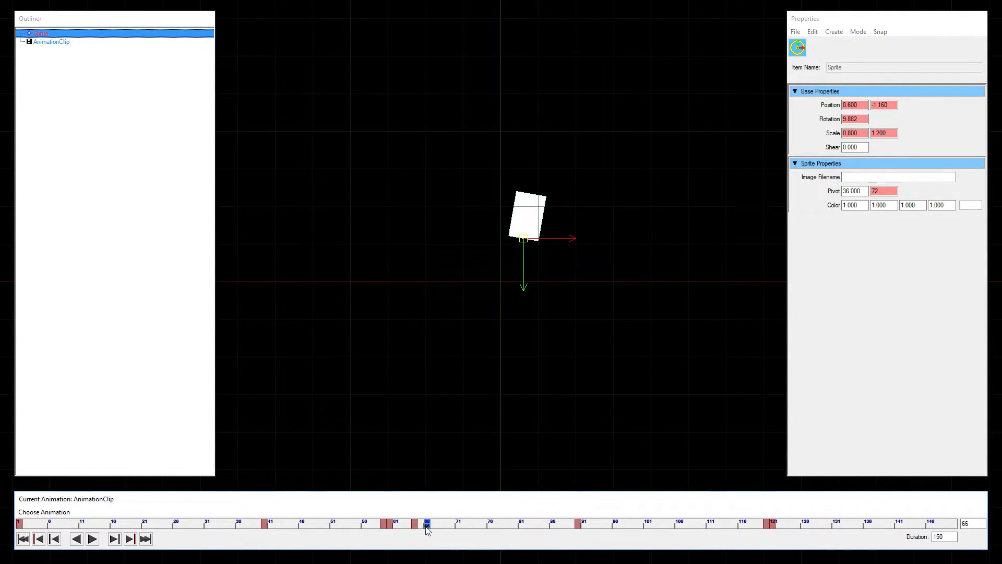
click(854, 133)
text(1.1)
key(Tab)
text(.9)
key(Tab)
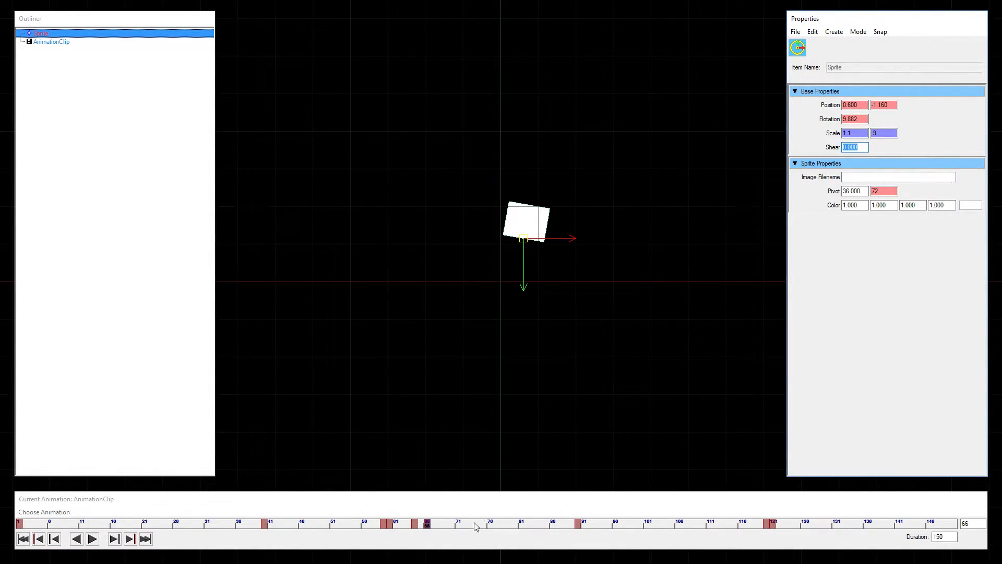
Key the sprite's scale to 1 by 1 at frame 70.
click(452, 527)
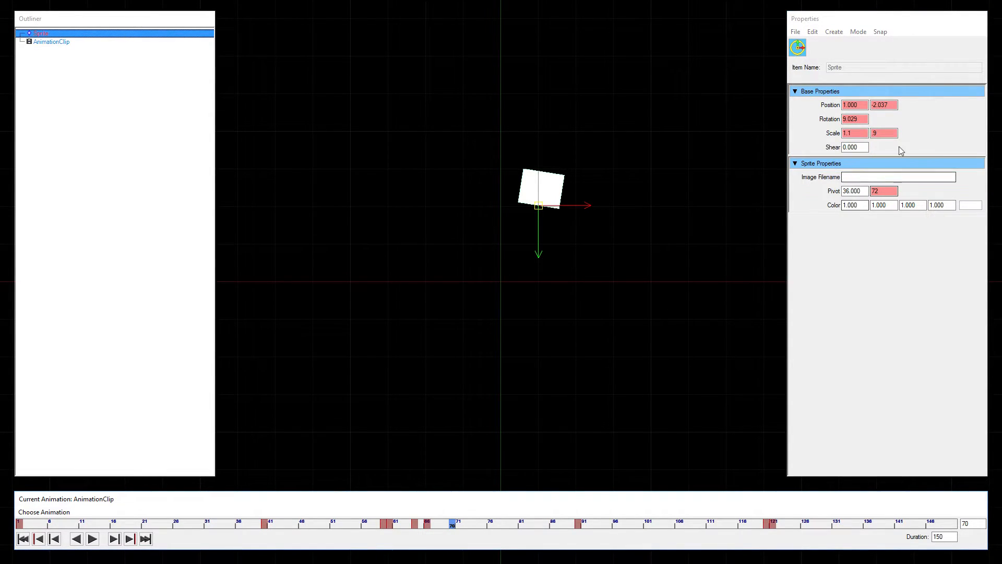
drag(860, 134, 813, 137)
text(1)
key(Tab)
text(1)
key(Tab)
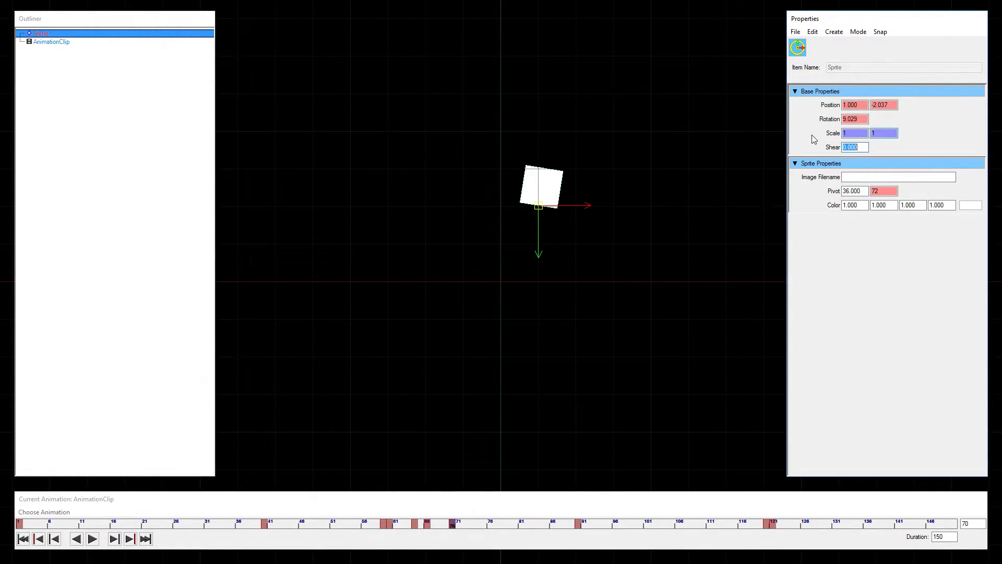
Review the take-off frames and key the sprite's scale to 0.8 by 1.1 at frame 62.
drag(372, 527, 290, 530)
mouse_move(364, 530)
mouse_down()
mouse_move(480, 529)
mouse_move(383, 528)
mouse_move(405, 529)
mouse_up()
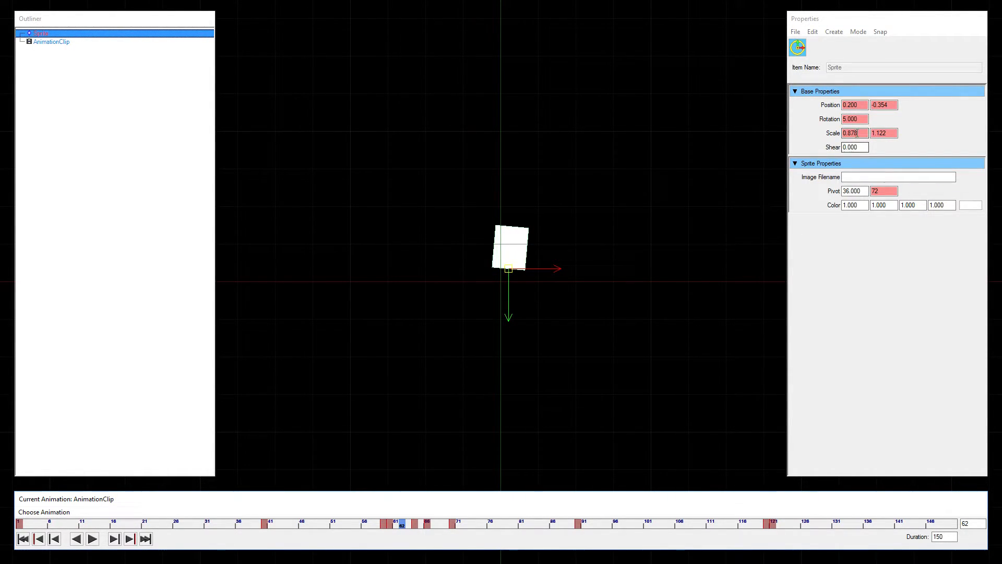
drag(859, 133, 813, 133)
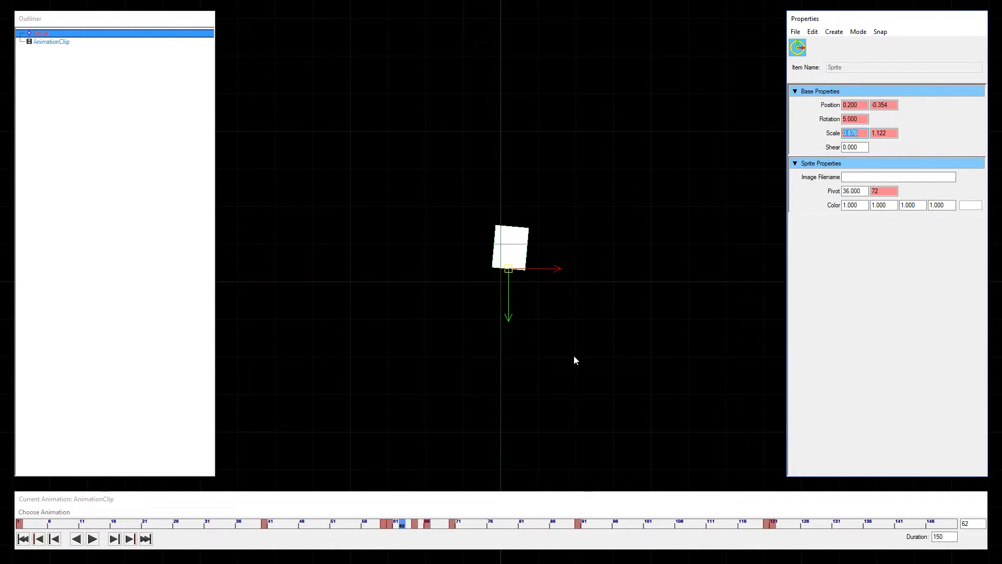
text(.8)
key(Tab)
text(1.)
key(ctrl+s)
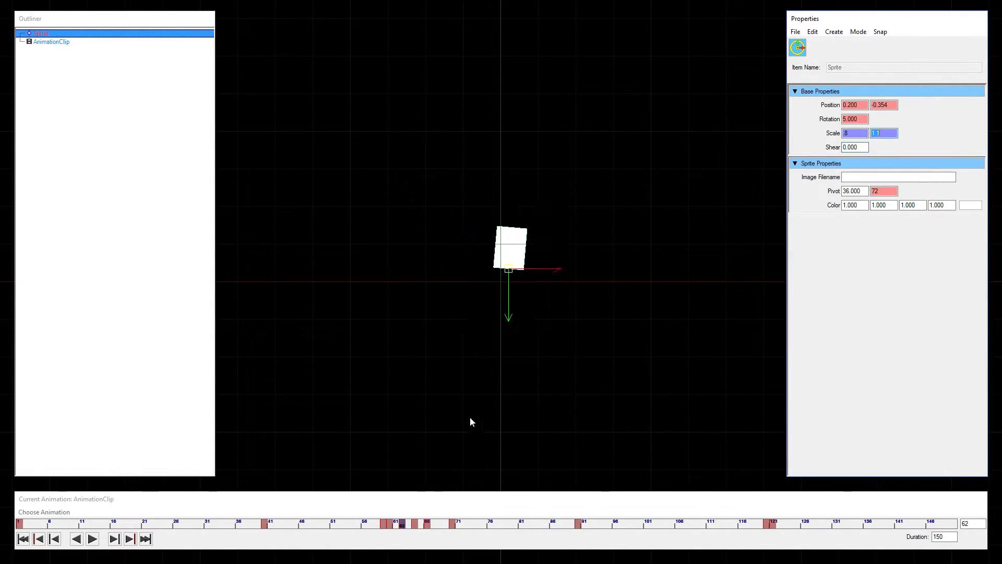
Remove both of the sprite's scale keys at frame 60.
click(390, 527)
right_click(853, 135)
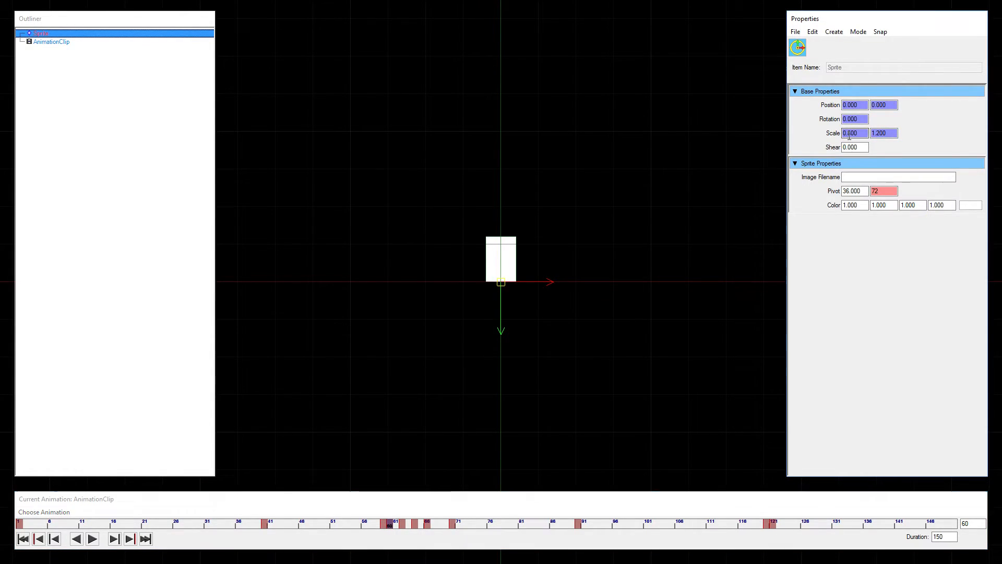
click(883, 153)
right_click(875, 135)
click(895, 151)
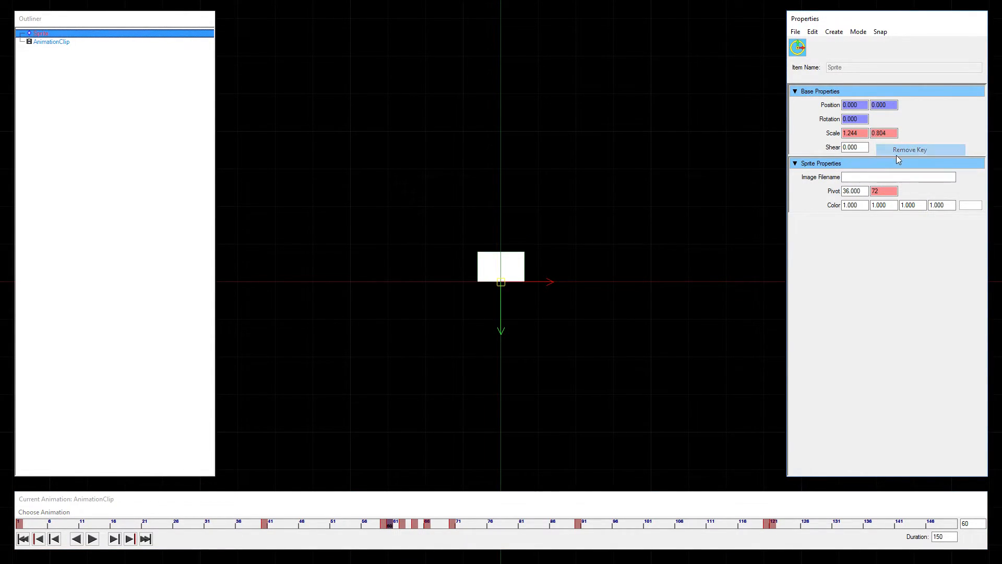
Set keys for both of the sprite's current scale values at the landing frame 120.
click(383, 525)
drag(384, 525, 768, 531)
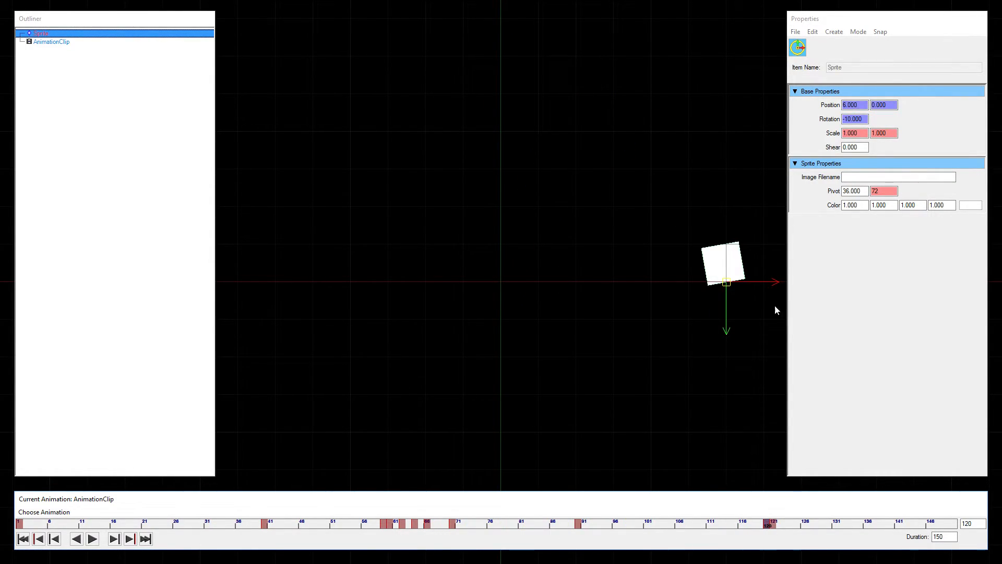
right_click(861, 134)
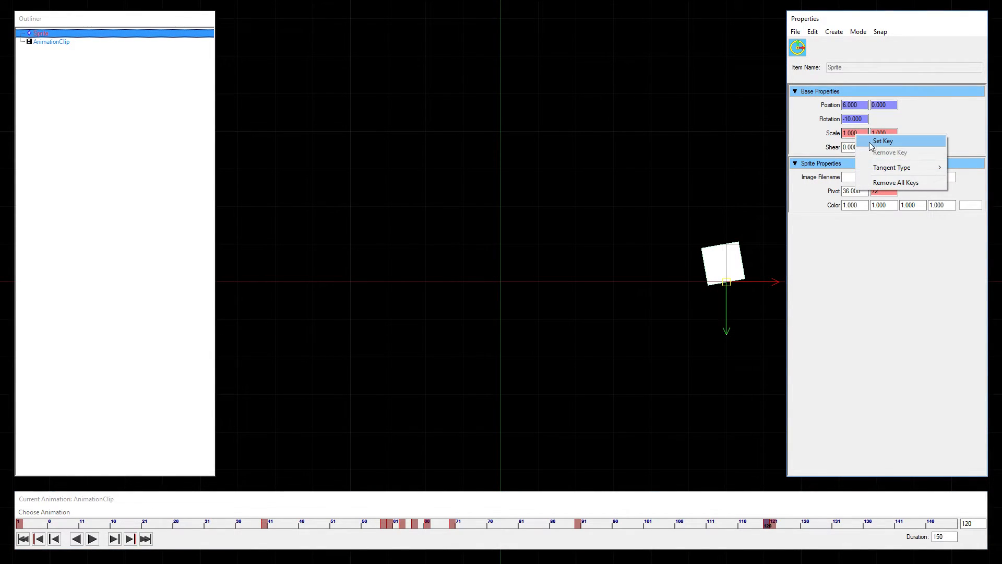
click(894, 137)
right_click(885, 135)
click(896, 143)
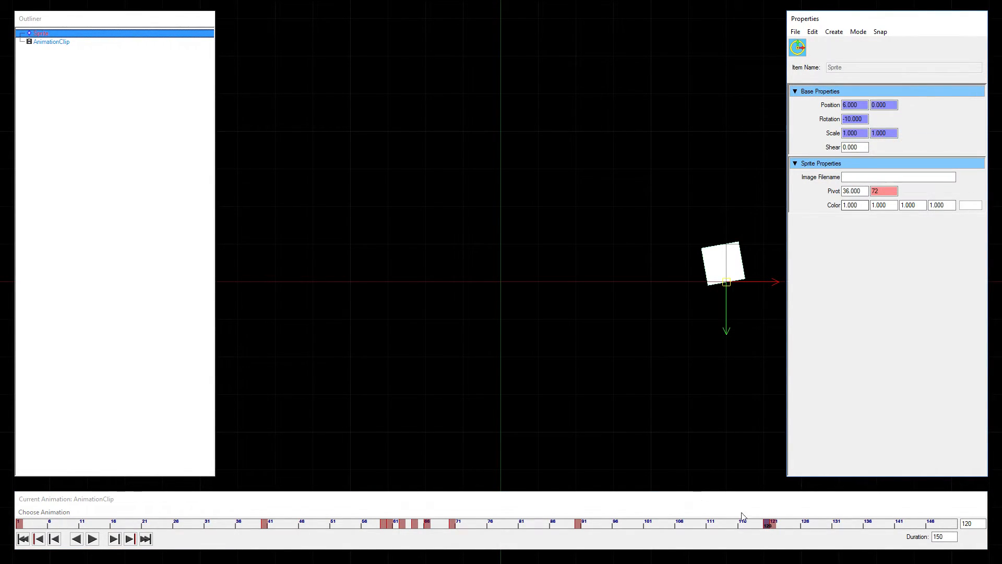
Key a landing squash at frame 122 by setting the sprite's scale to 1.5 by 0.6.
click(779, 531)
click(774, 524)
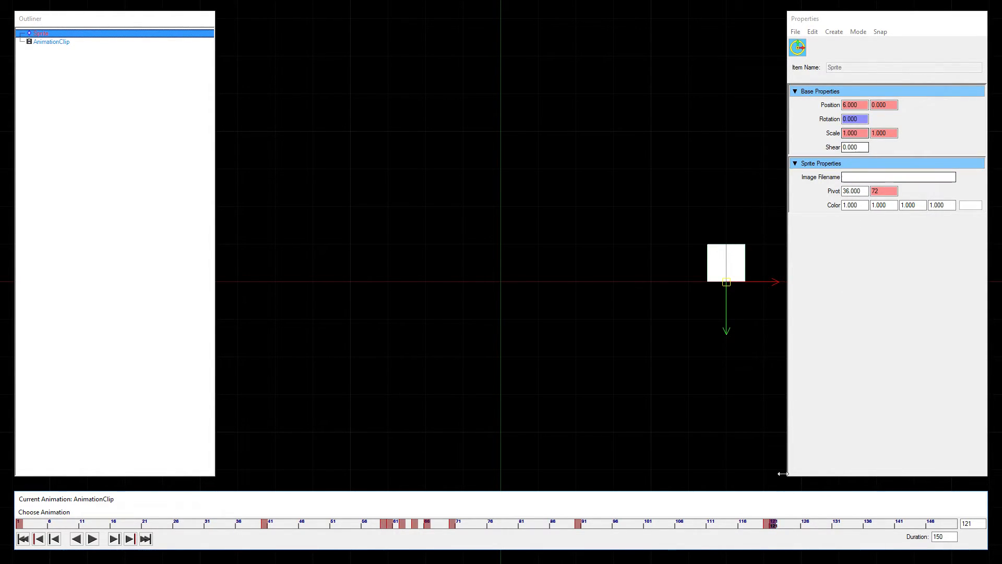
click(781, 528)
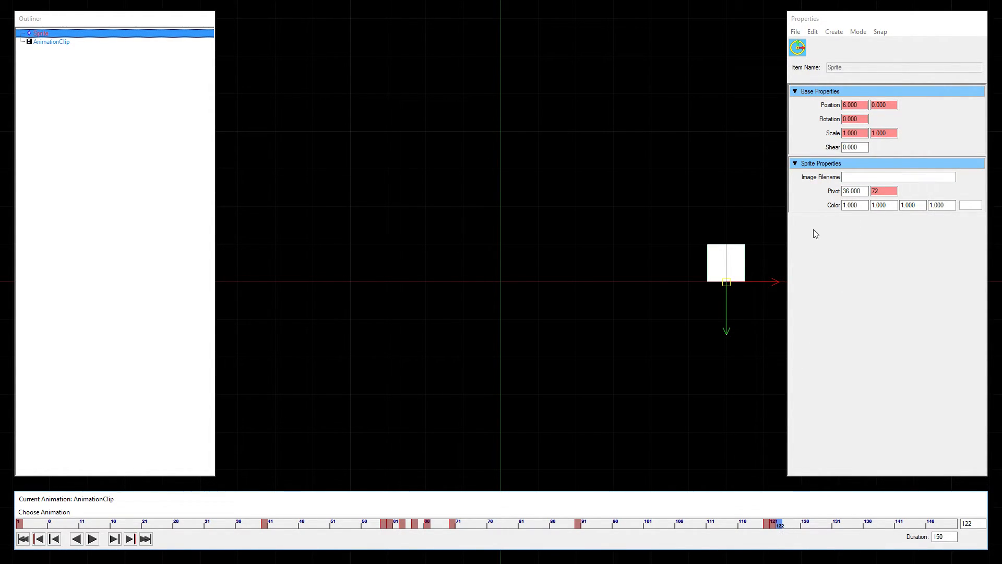
double_click(845, 134)
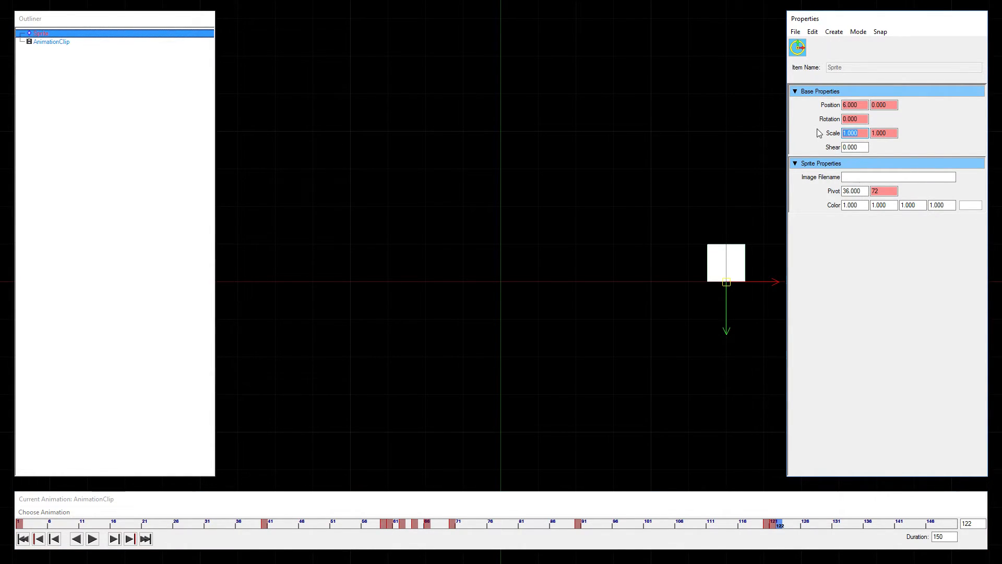
text(1.5)
key(Tab)
text(.6)
key(Tab)
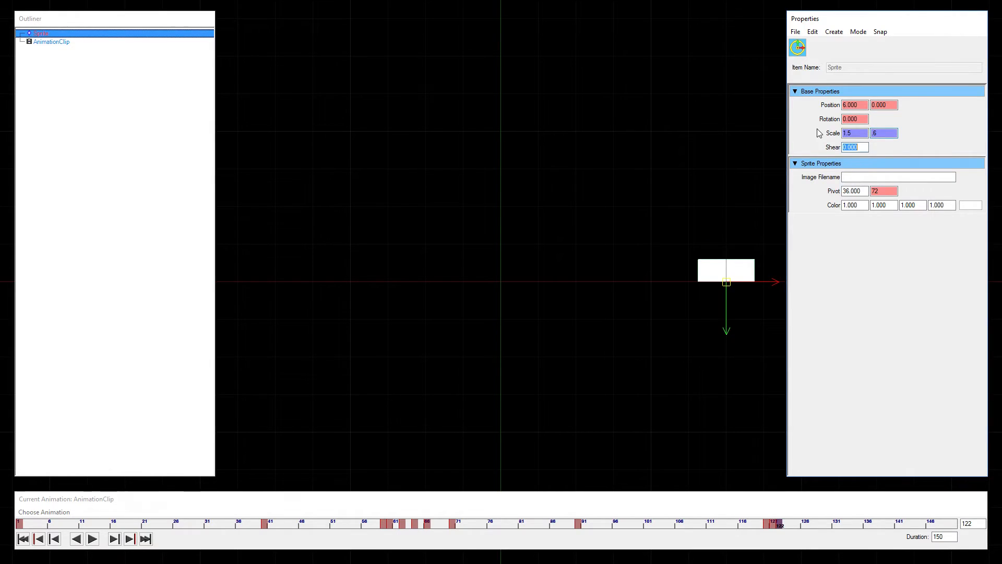
Key the landing rebound at frame 126 with a horizontal scale of 0.8 for the sprite.
drag(765, 525, 803, 529)
click(845, 147)
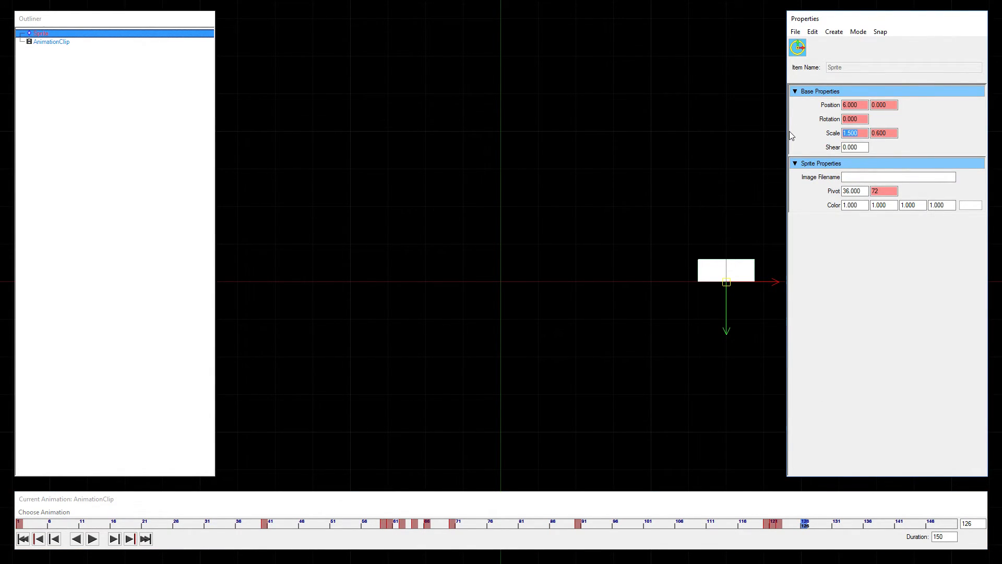
text(.8)
key(Tab)
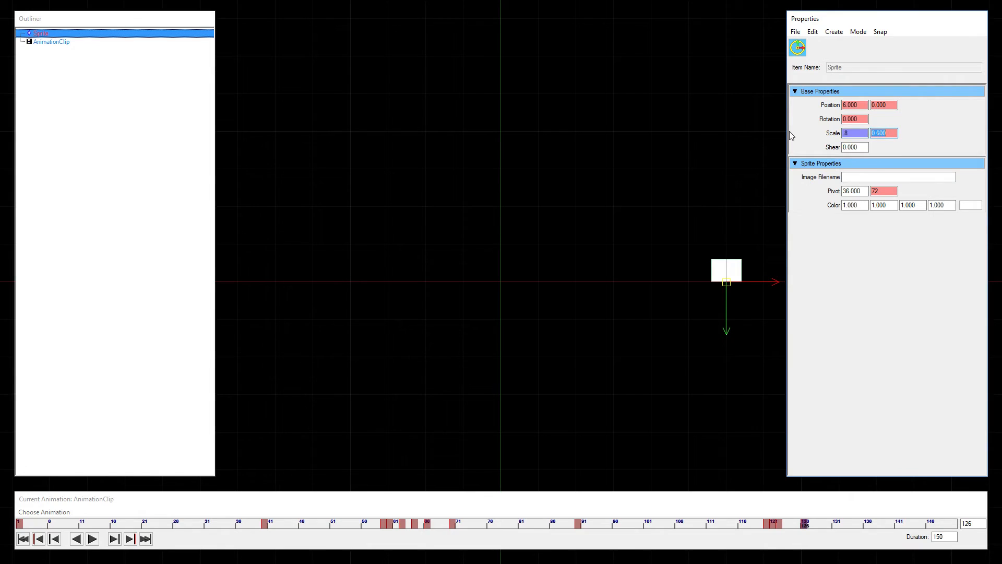
key(Tab)
Key the sprite's scale to 1 by 1 at frame 130.
drag(807, 523, 829, 524)
drag(854, 134, 789, 127)
text(1)
key(Tab)
text(1)
key(Tab)
Scrub through the jump from frame 40 to 130 and play the animation to review it.
mouse_move(265, 530)
mouse_down()
mouse_move(520, 525)
mouse_move(830, 536)
mouse_up()
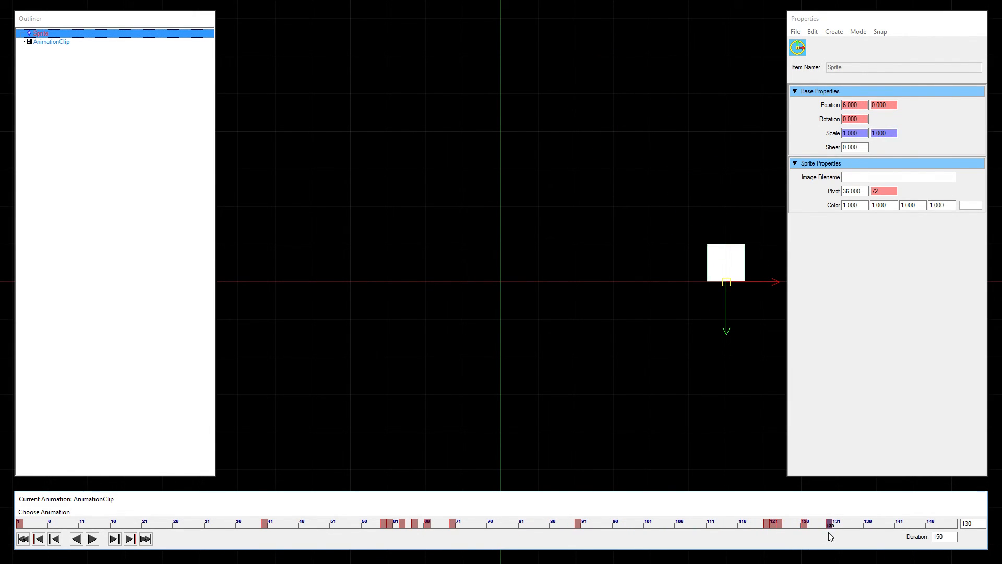
click(93, 539)
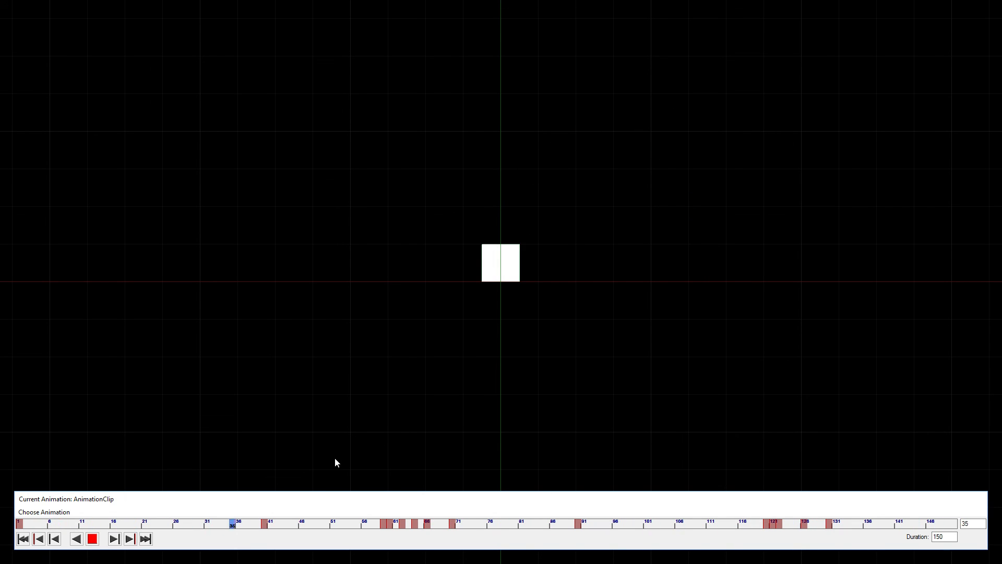
click(92, 540)
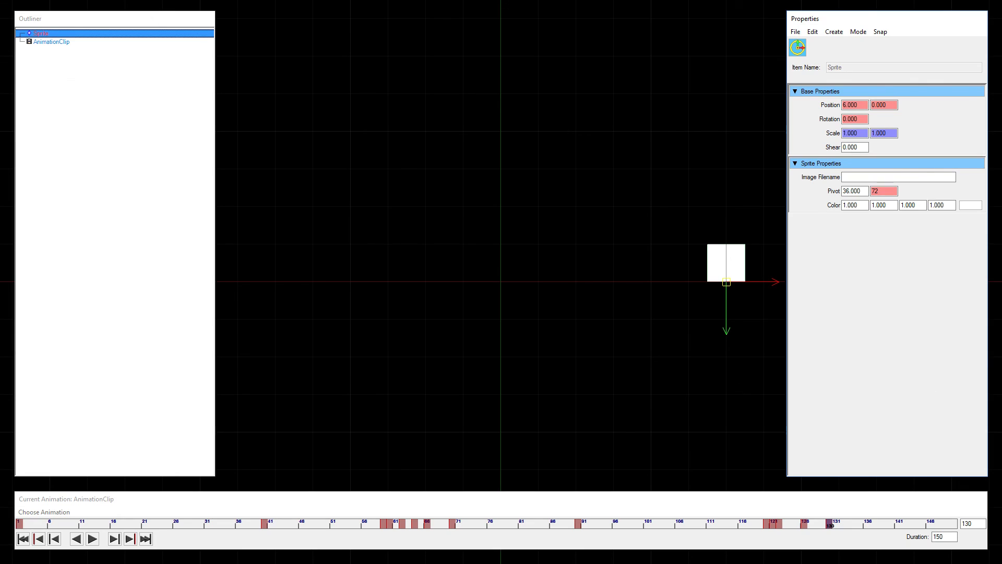